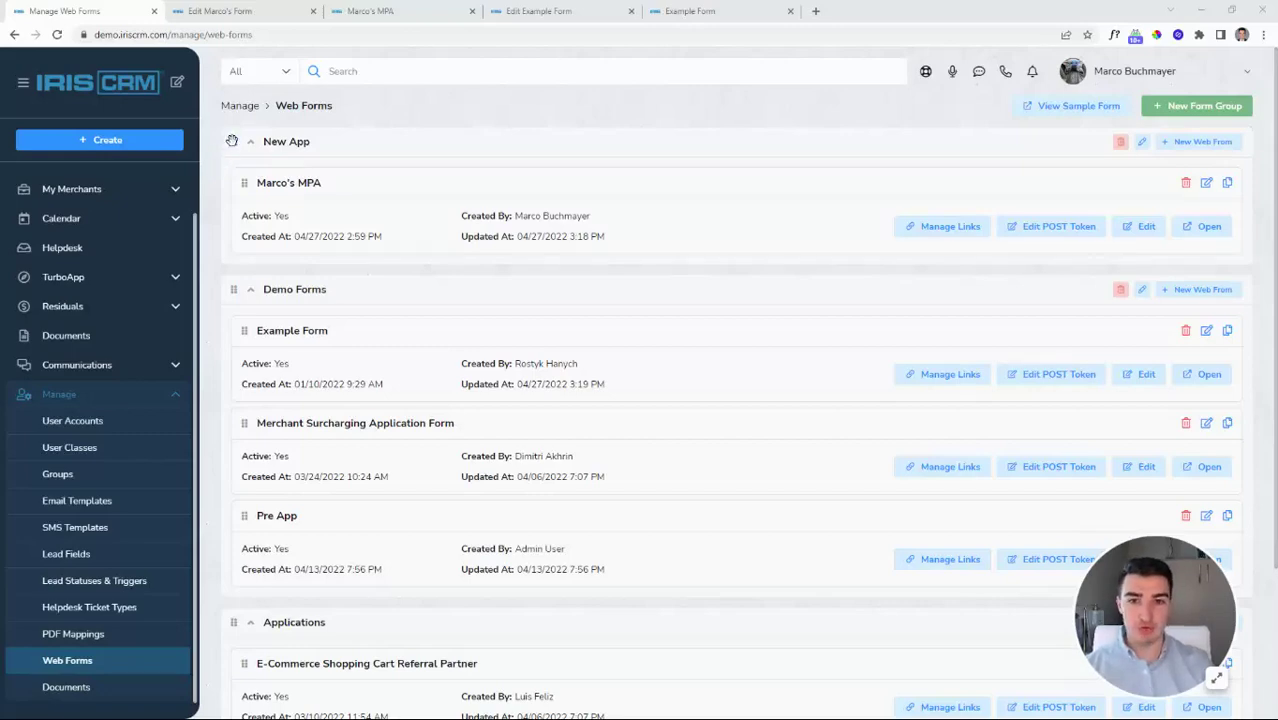
# Step: Collapse the New App and Demo Forms groups and expand both of them again
pyautogui.moveTo(231, 141)
pyautogui.mouseDown()
pyautogui.moveTo(237, 448)
pyautogui.moveTo(208, 141)
pyautogui.moveTo(242, 143)
pyautogui.mouseUp()
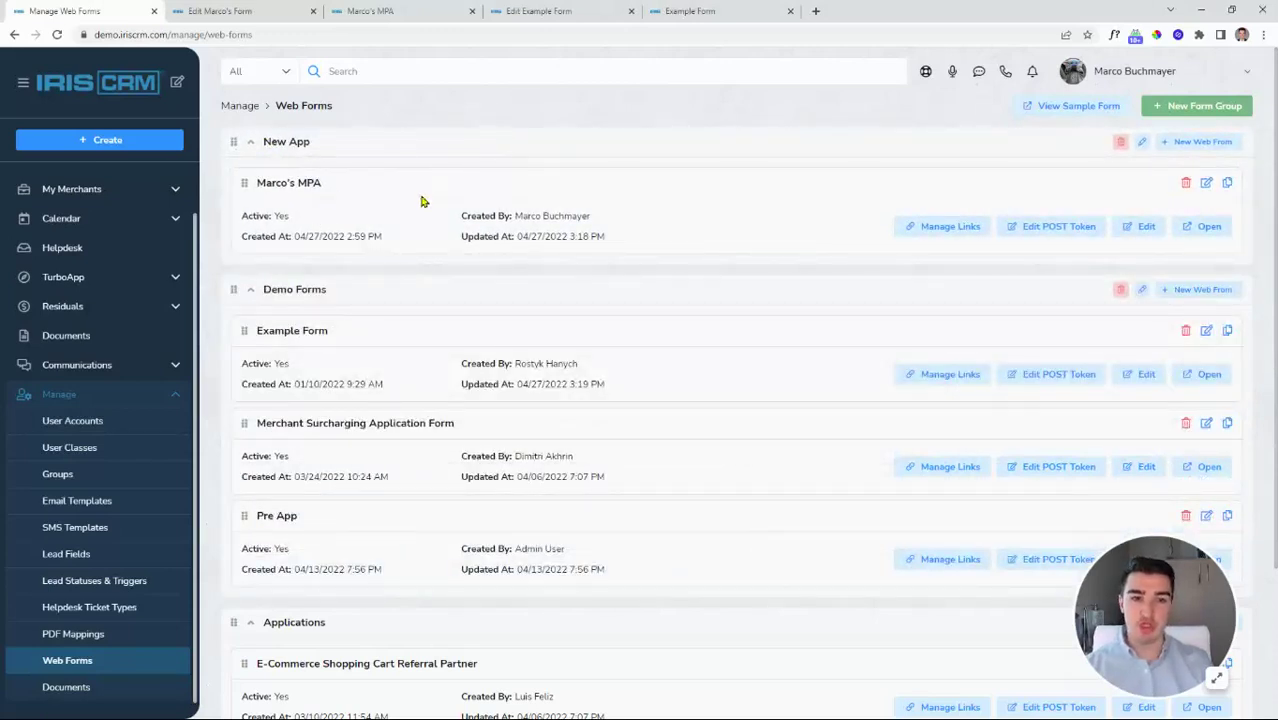
pyautogui.click(250, 141)
pyautogui.click(252, 187)
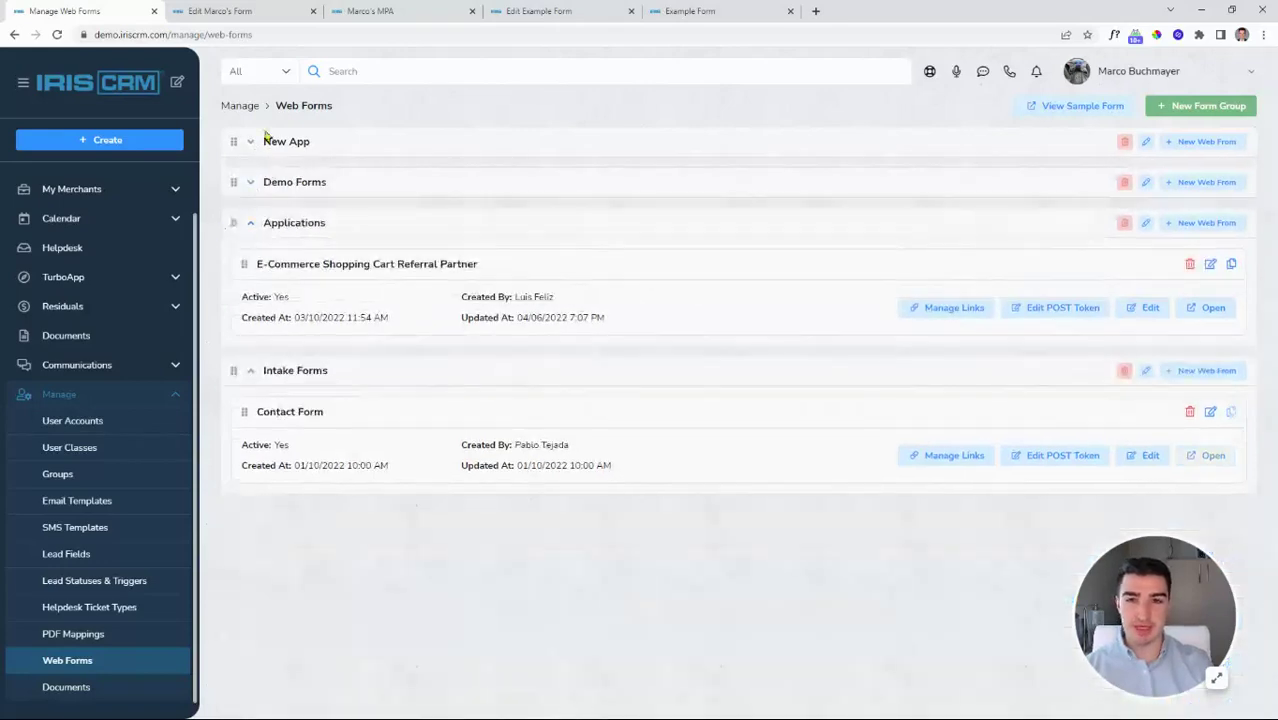
pyautogui.click(251, 184)
pyautogui.click(251, 141)
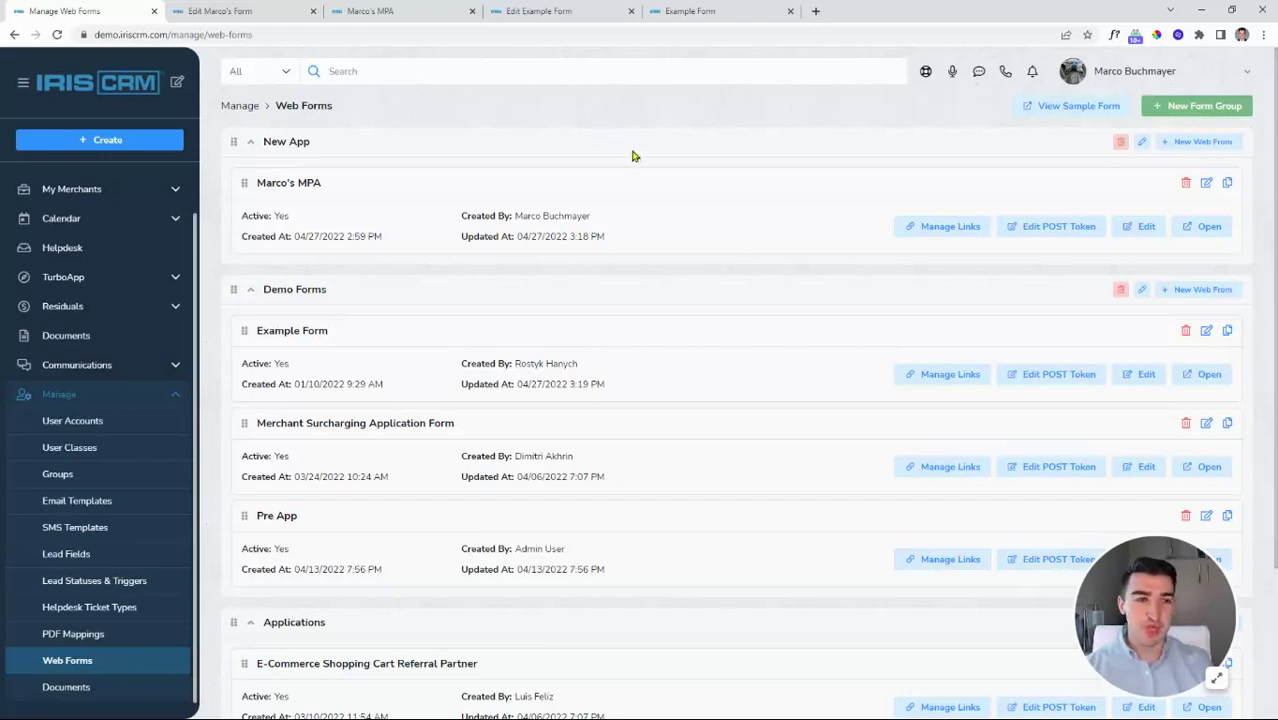
# Step: Start a new web form in the New App group and name it Test Form
pyautogui.click(1197, 145)
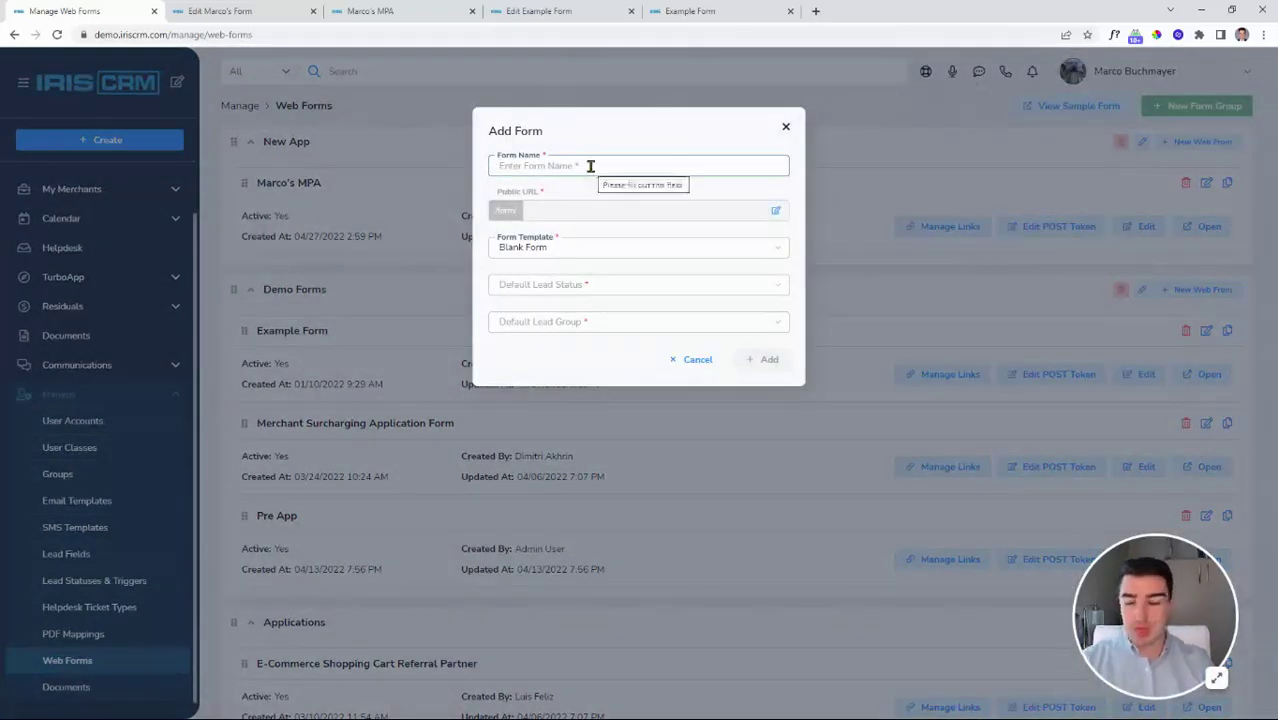
pyautogui.click(590, 166)
pyautogui.write('Test Fprm')
pyautogui.press('BackSpace')
pyautogui.press('BackSpace')
pyautogui.press('BackSpace')
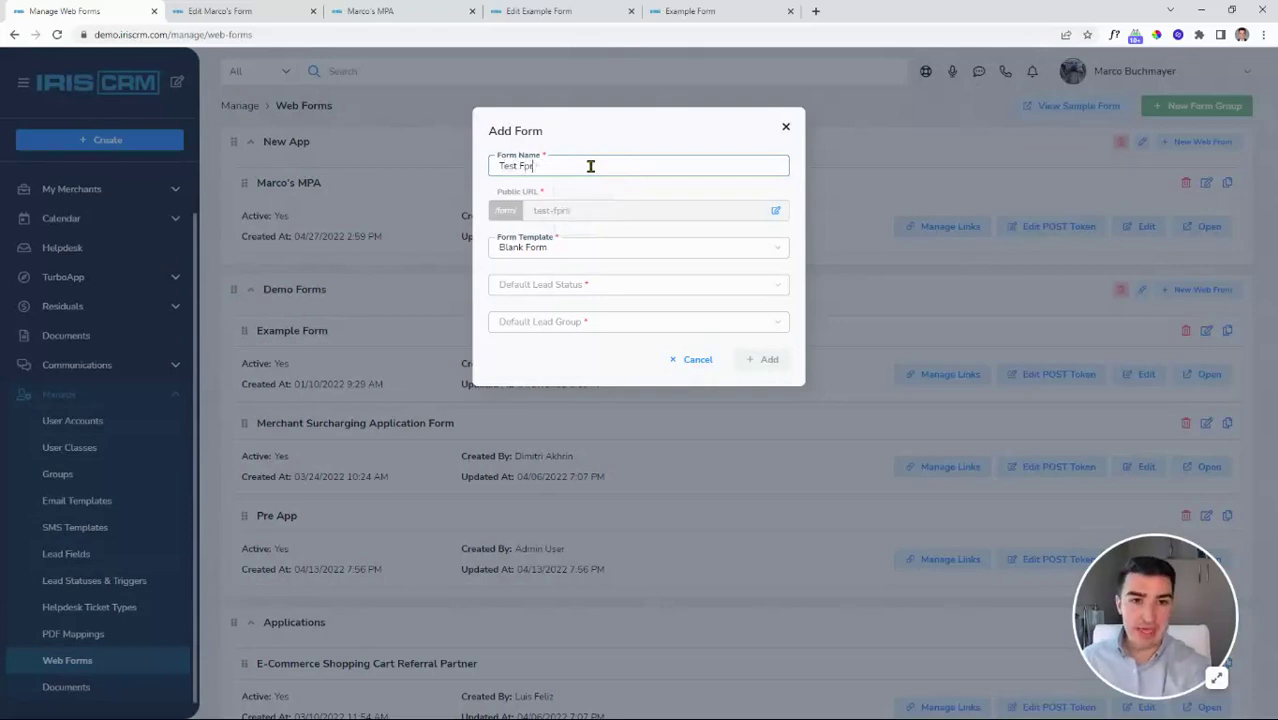
pyautogui.write('orm')
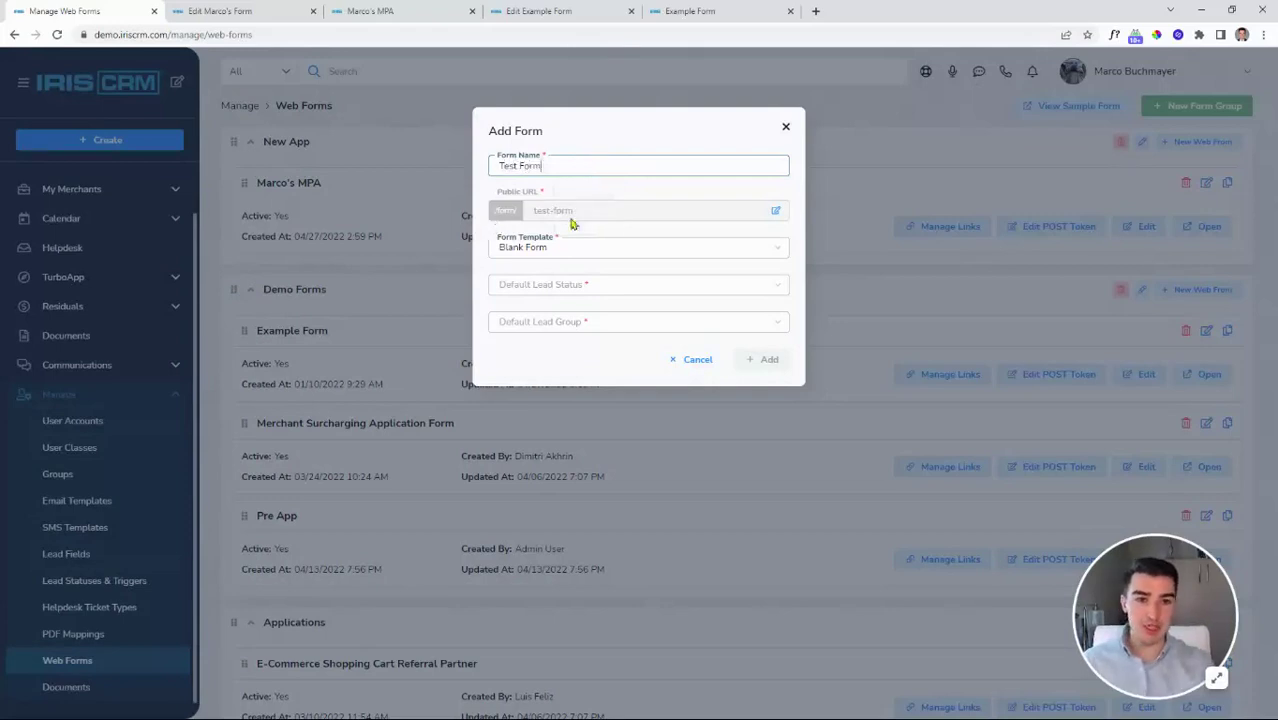
# Step: Unlock the new form's public URL and change it to test-form-1
pyautogui.click(775, 213)
pyautogui.click(640, 213)
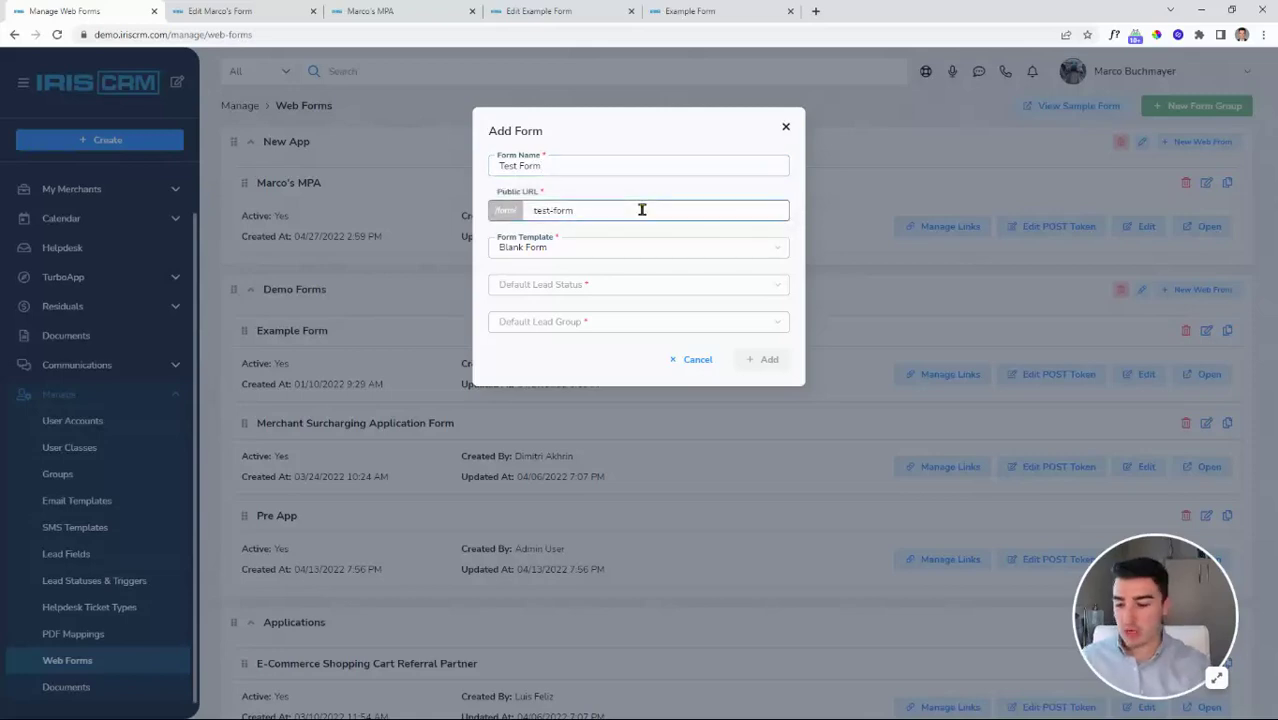
pyautogui.write('-')
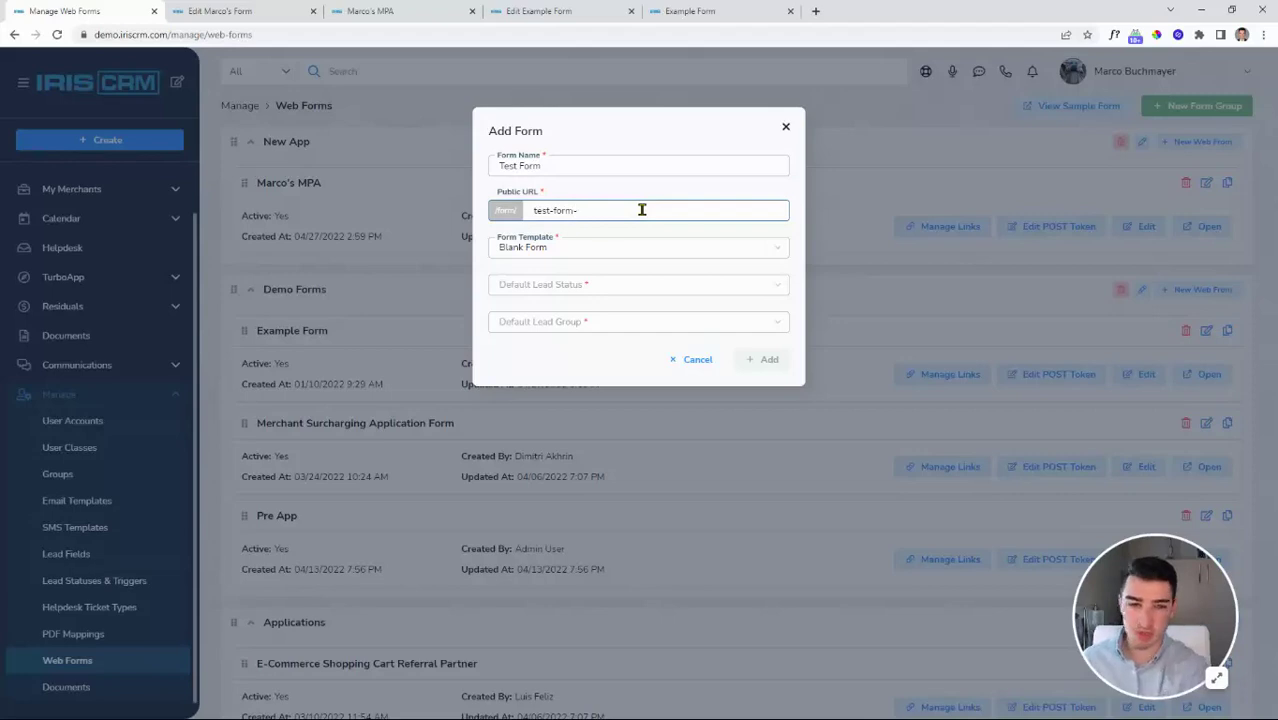
pyautogui.write('1')
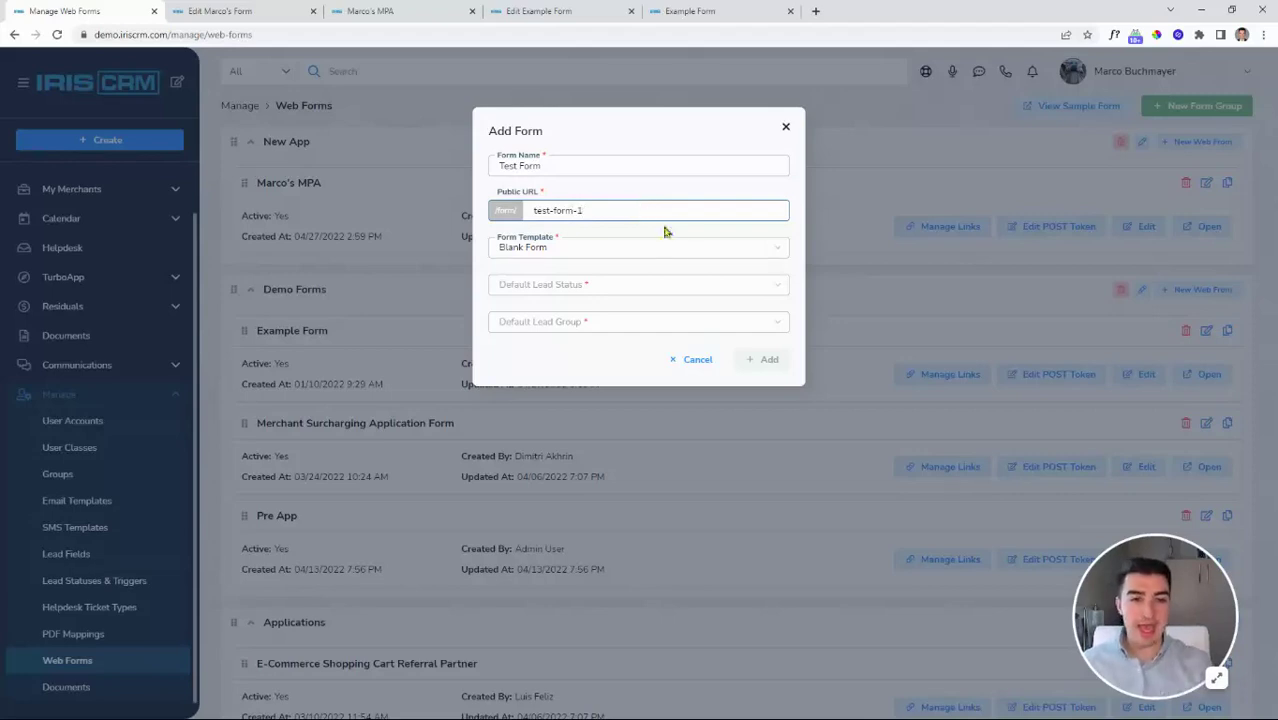
pyautogui.click(679, 231)
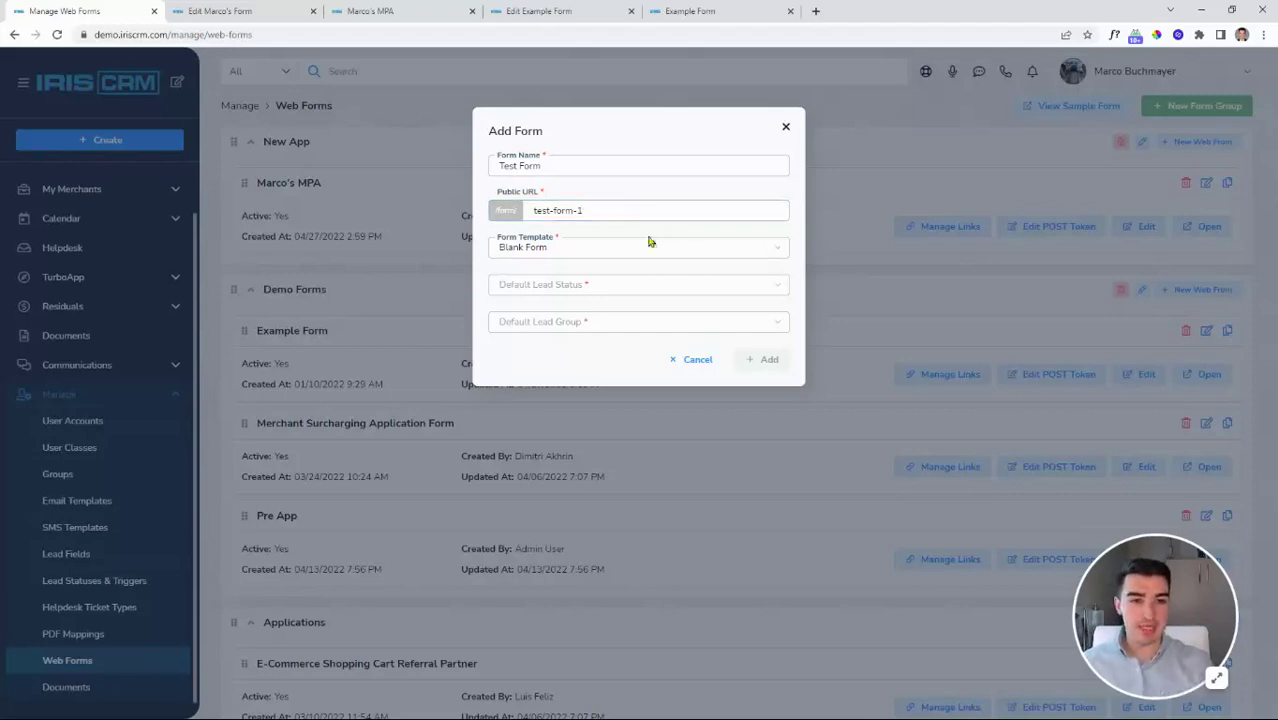
# Step: Check the available form templates and close the new form without adding it
pyautogui.click(576, 254)
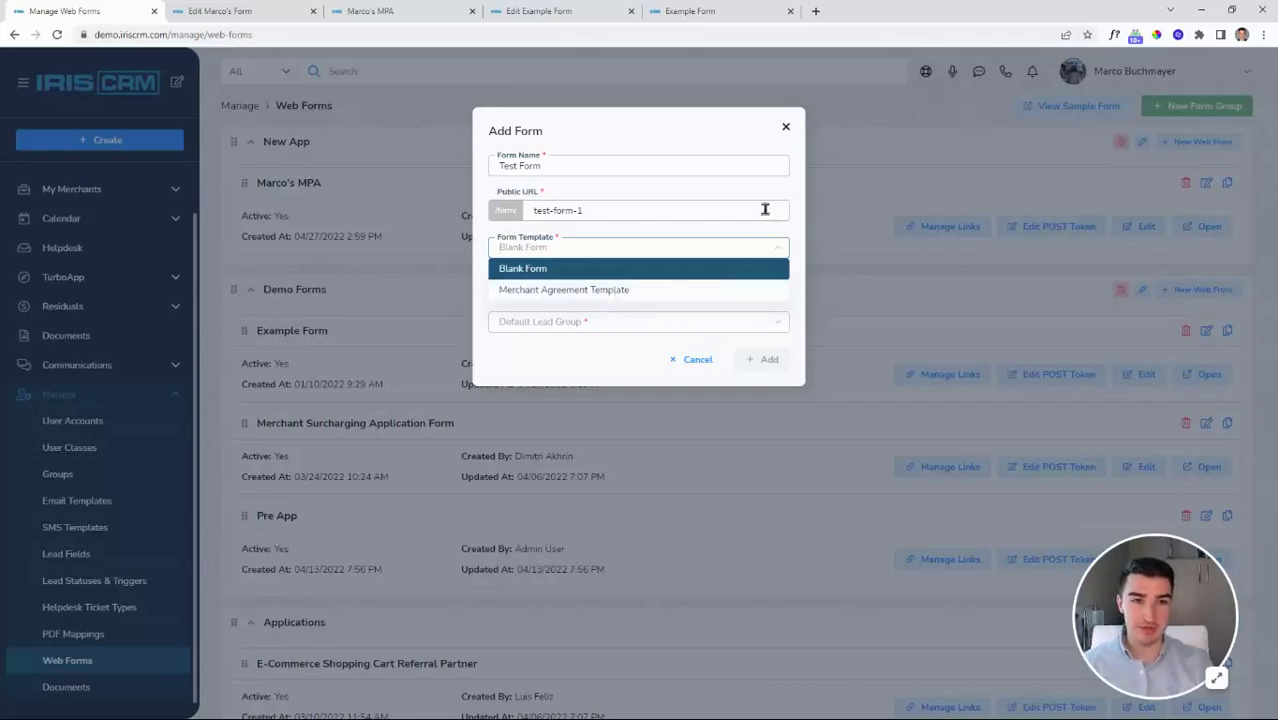
pyautogui.click(787, 131)
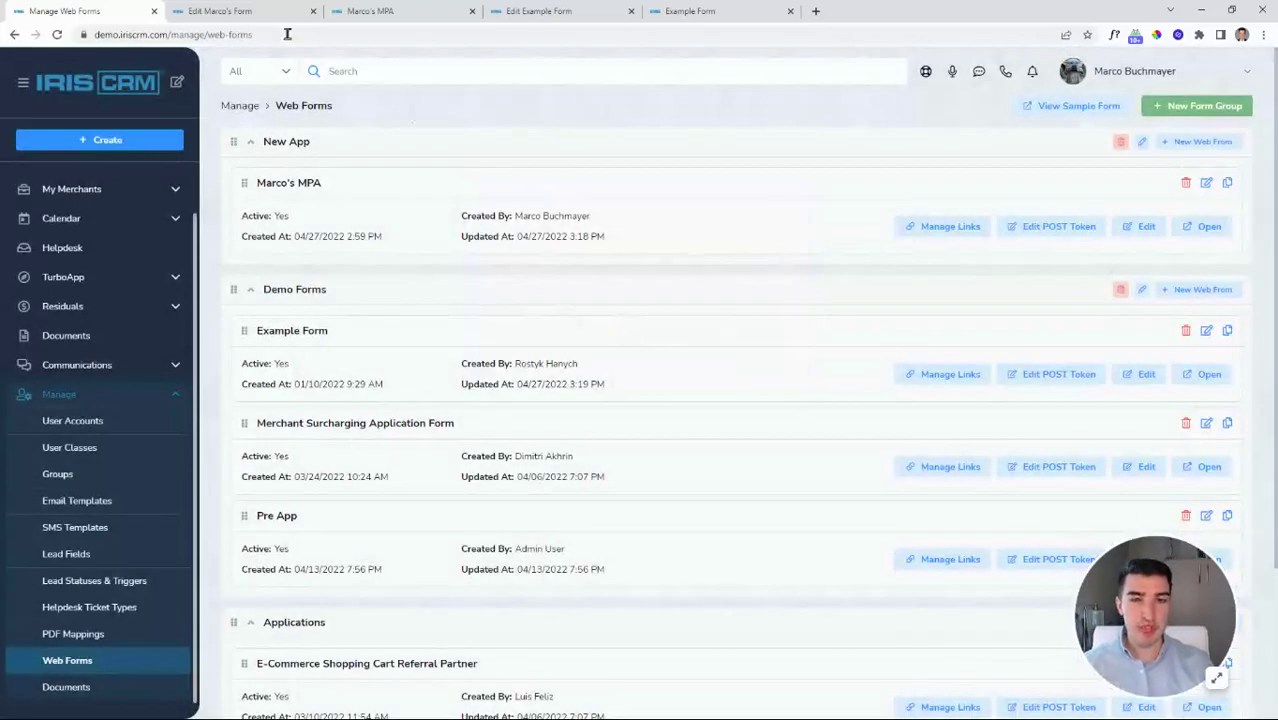
# Step: In the form editor already open for web form 19, add the Website field below Business Address and the City field under DBA Address
pyautogui.click(204, 7)
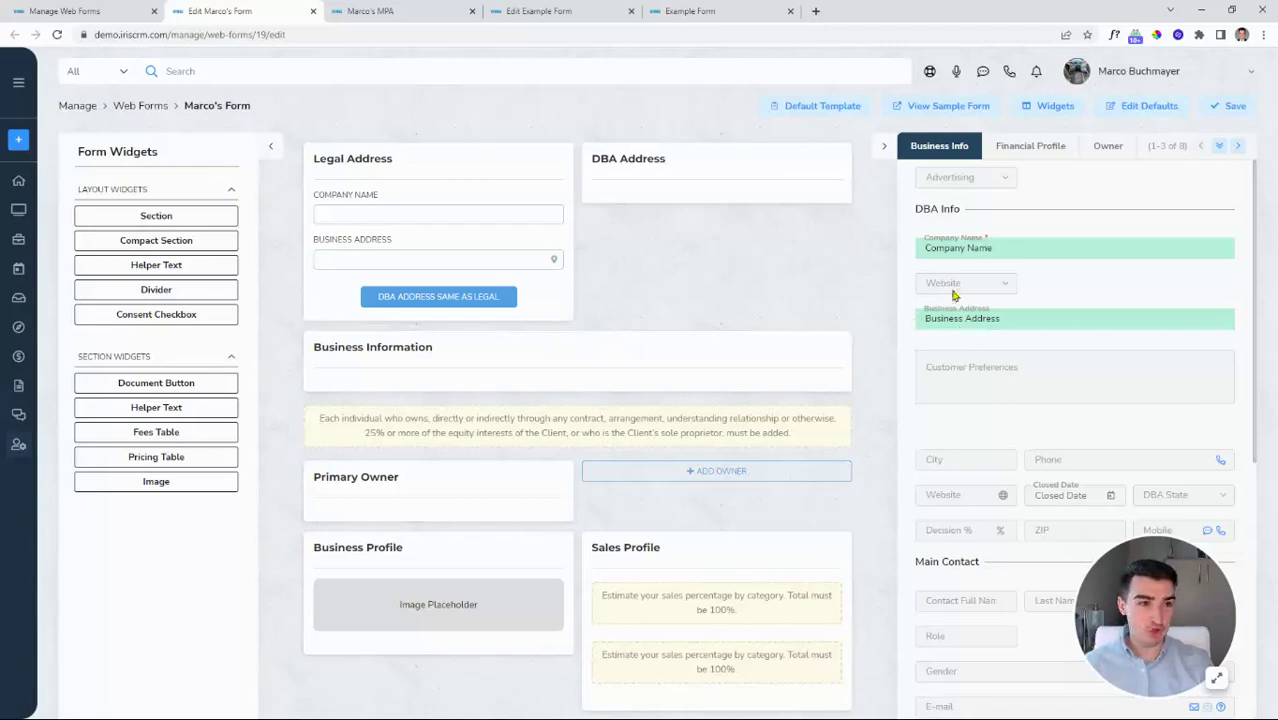
pyautogui.moveTo(953, 294); pyautogui.dragTo(399, 288)
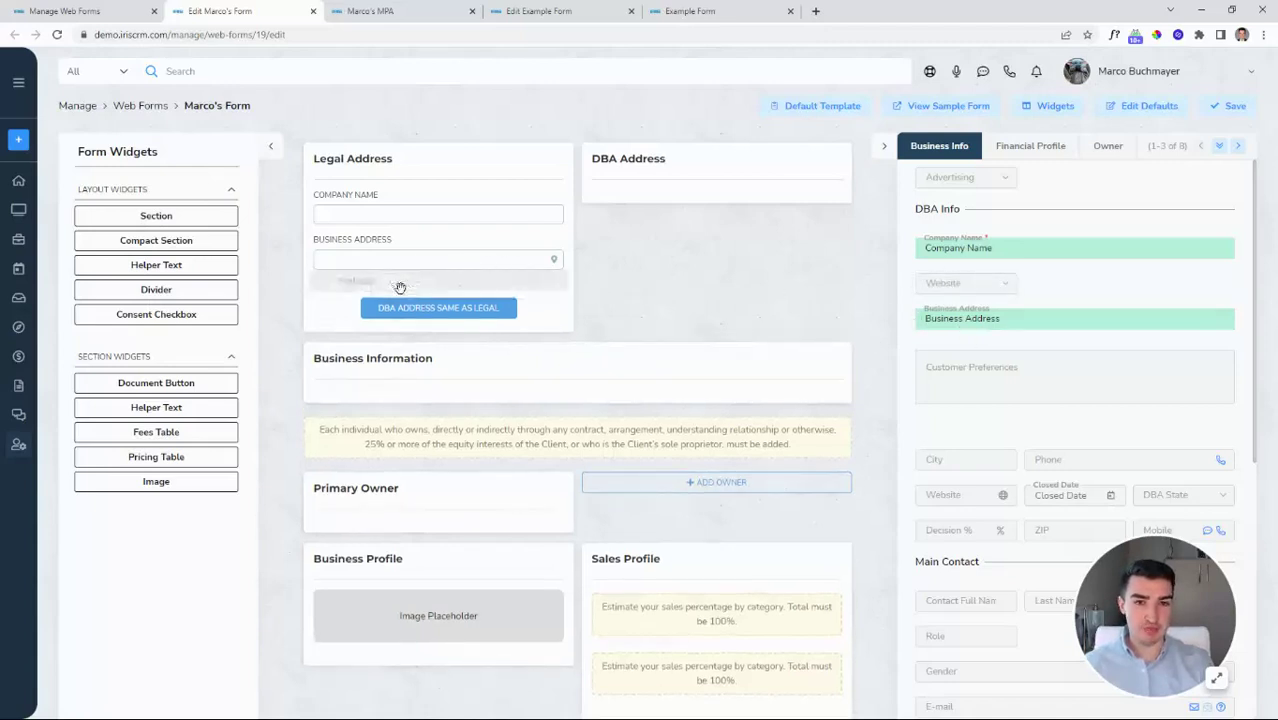
pyautogui.moveTo(953, 460); pyautogui.dragTo(614, 195)
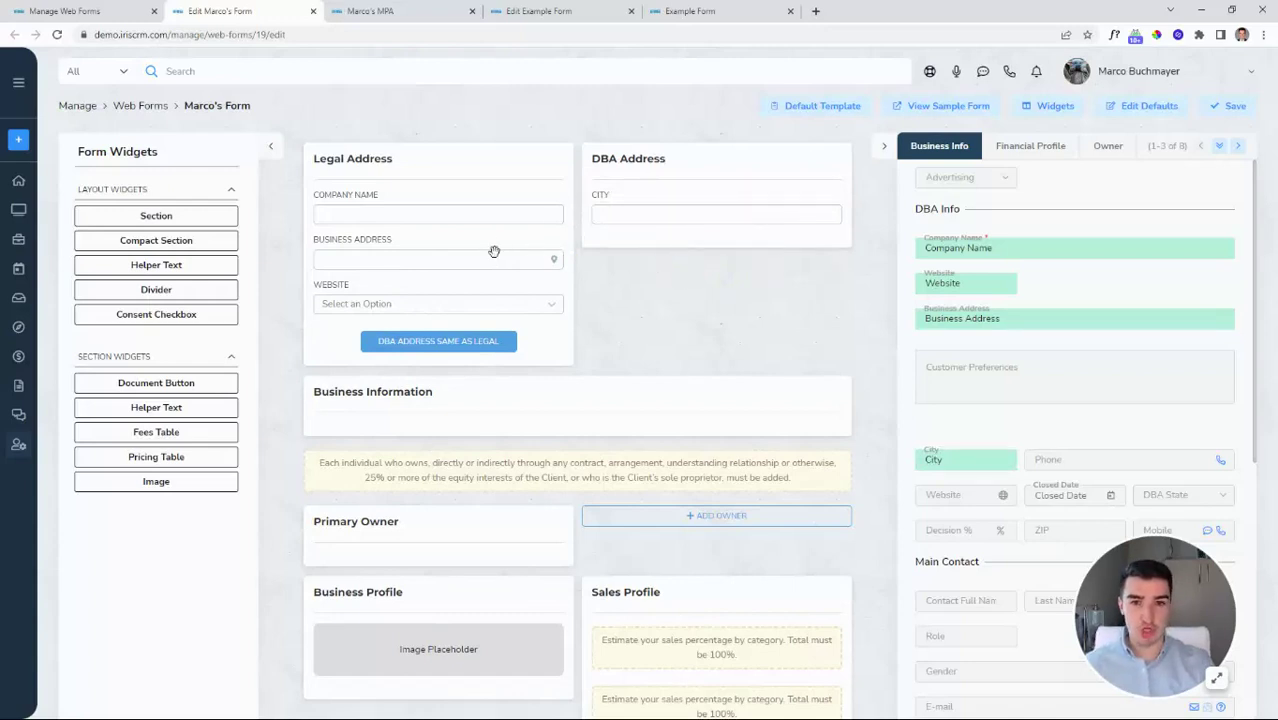
# Step: View the published page of the partly built form, and examine the Example Form in its editor and on its published page
pyautogui.click(414, 9)
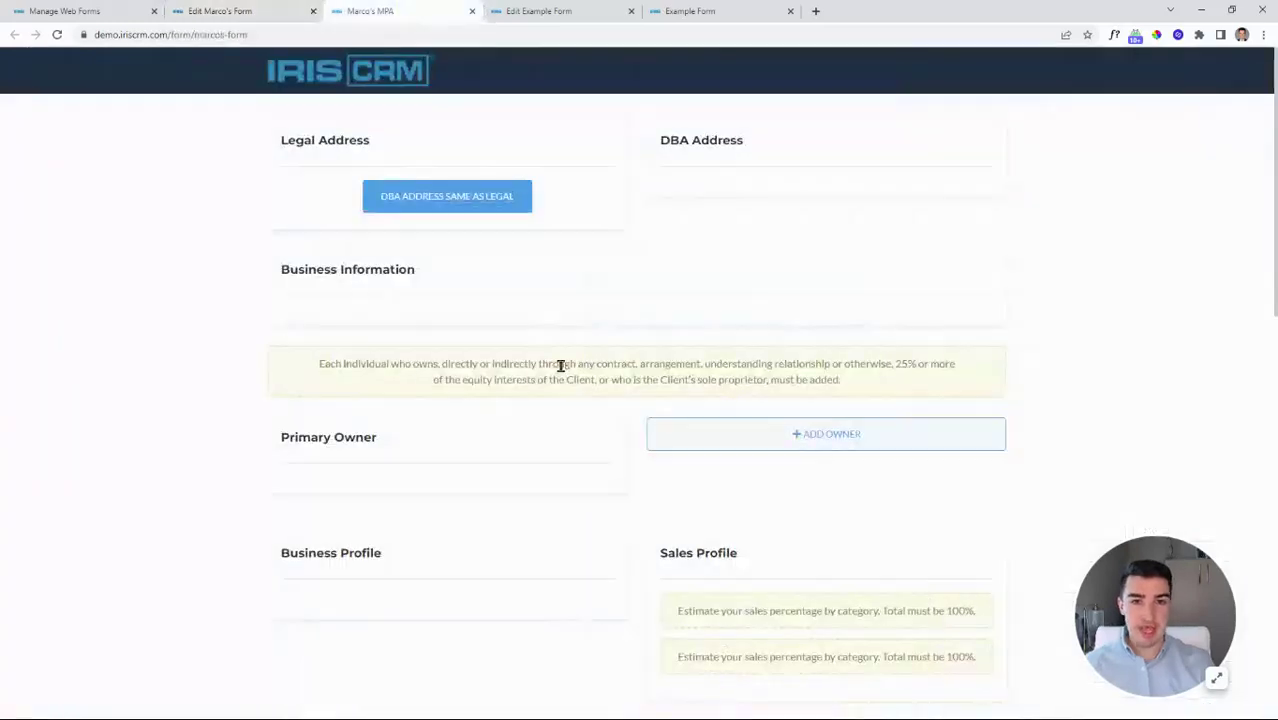
pyautogui.click(507, 206)
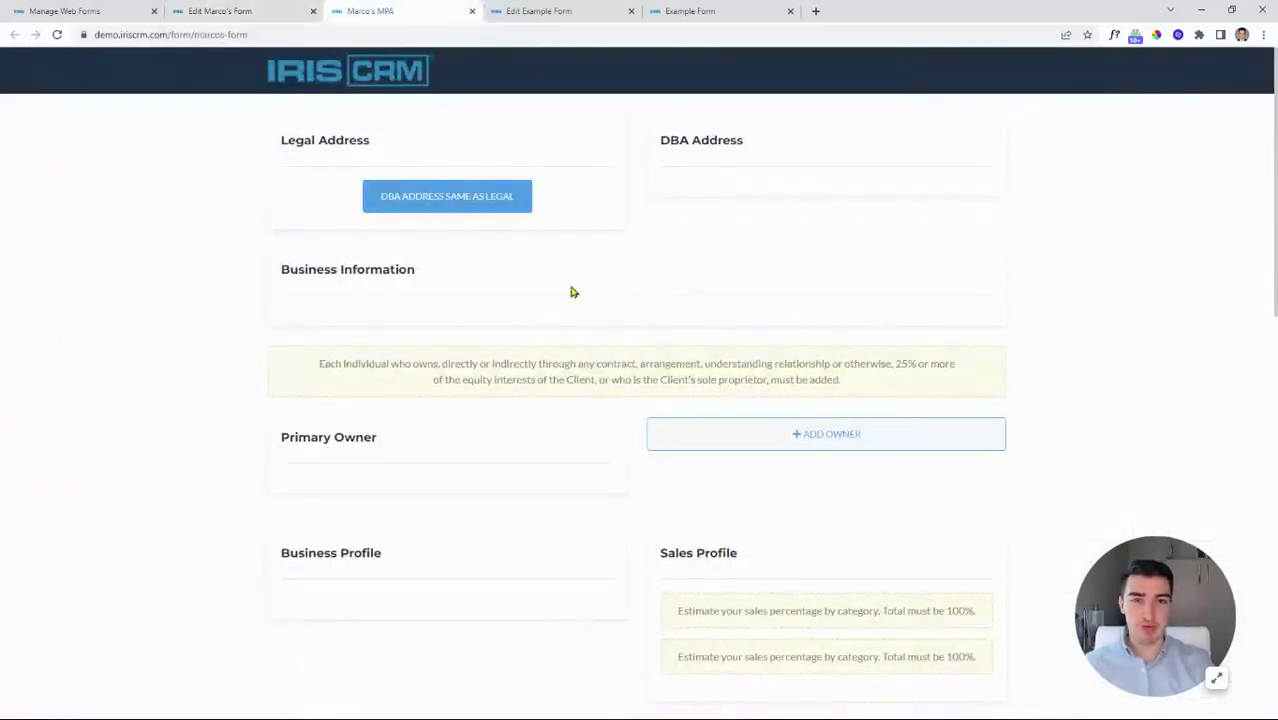
pyautogui.click(555, 12)
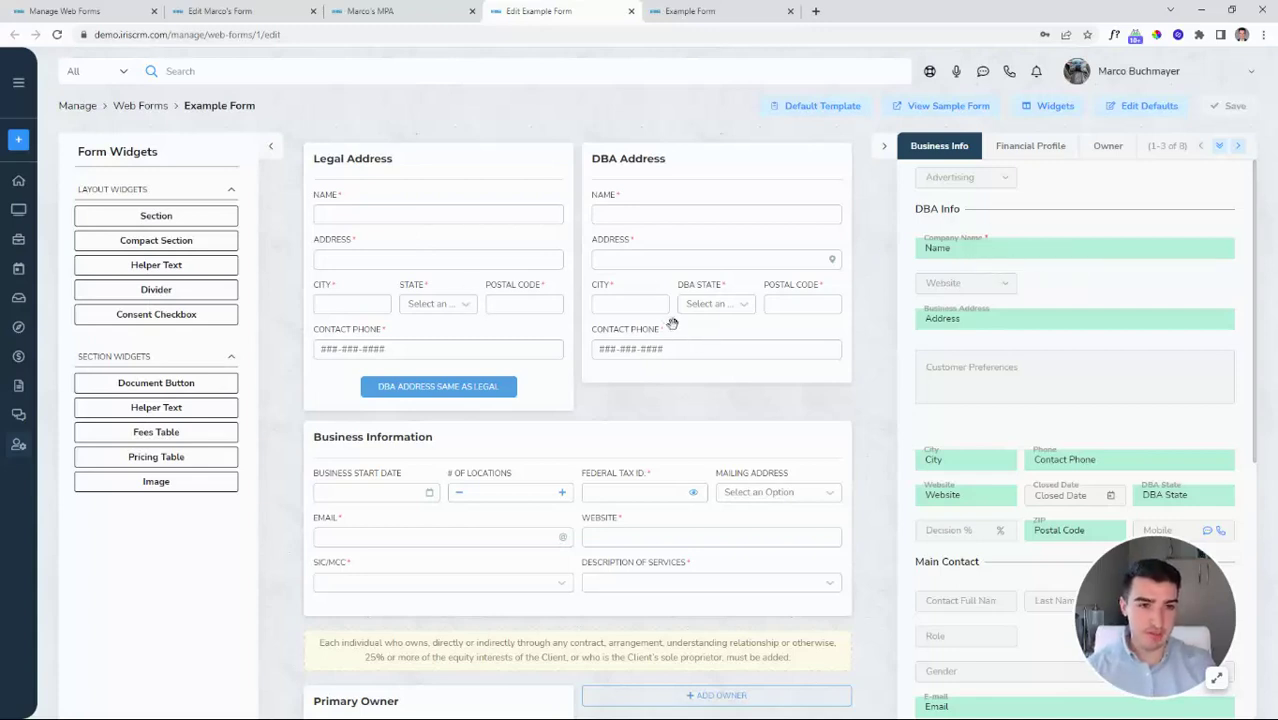
pyautogui.click(694, 14)
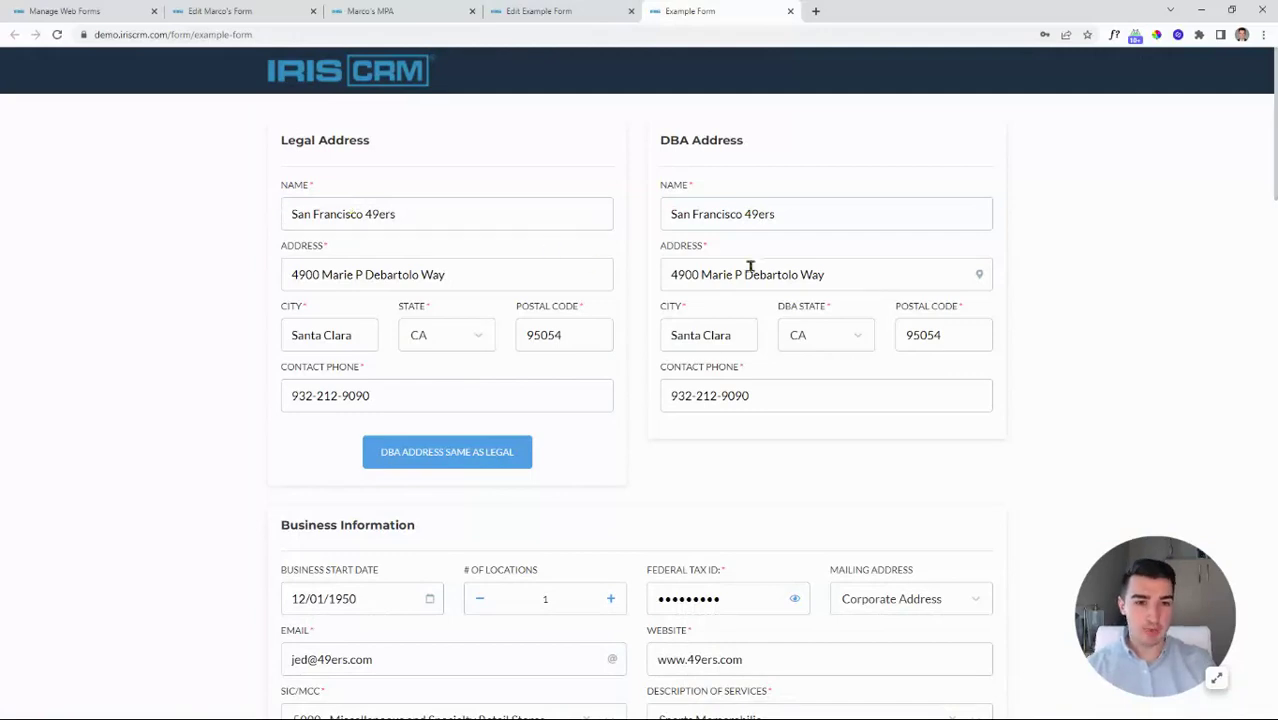
pyautogui.scroll(-2, 720, 412)
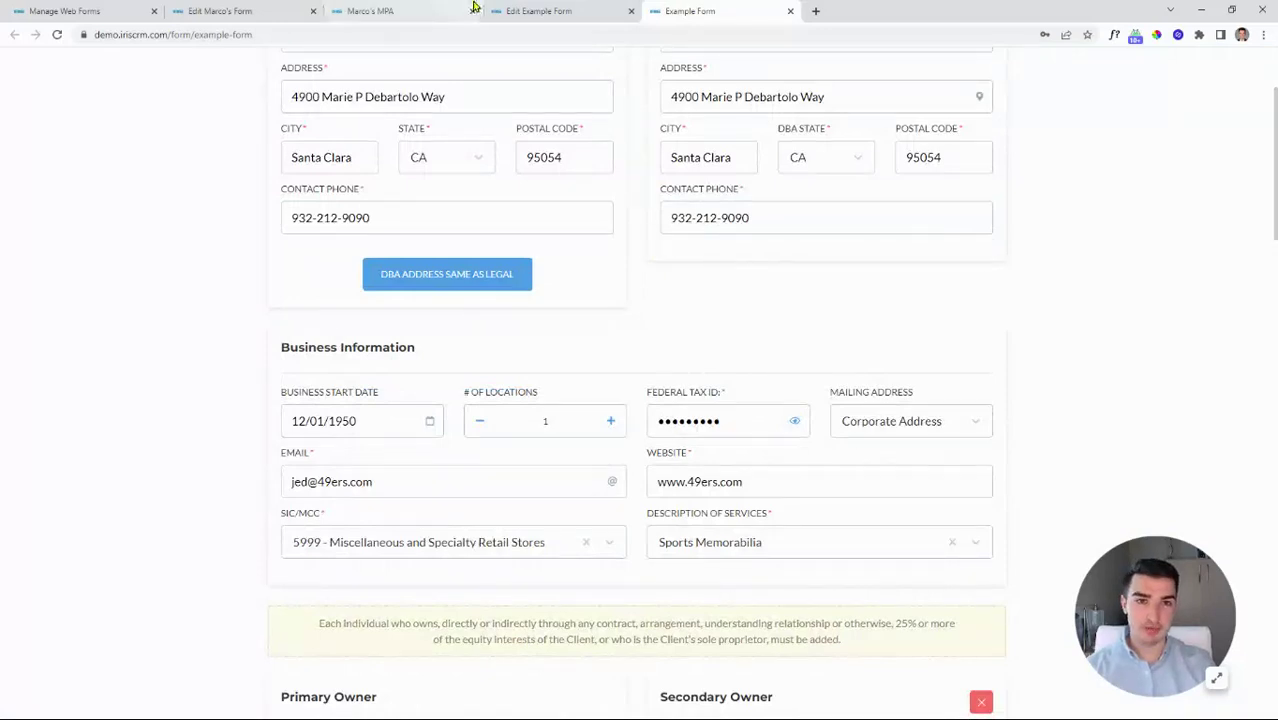
# Step: Return to the Example Form's editor and open its default settings
pyautogui.click(537, 10)
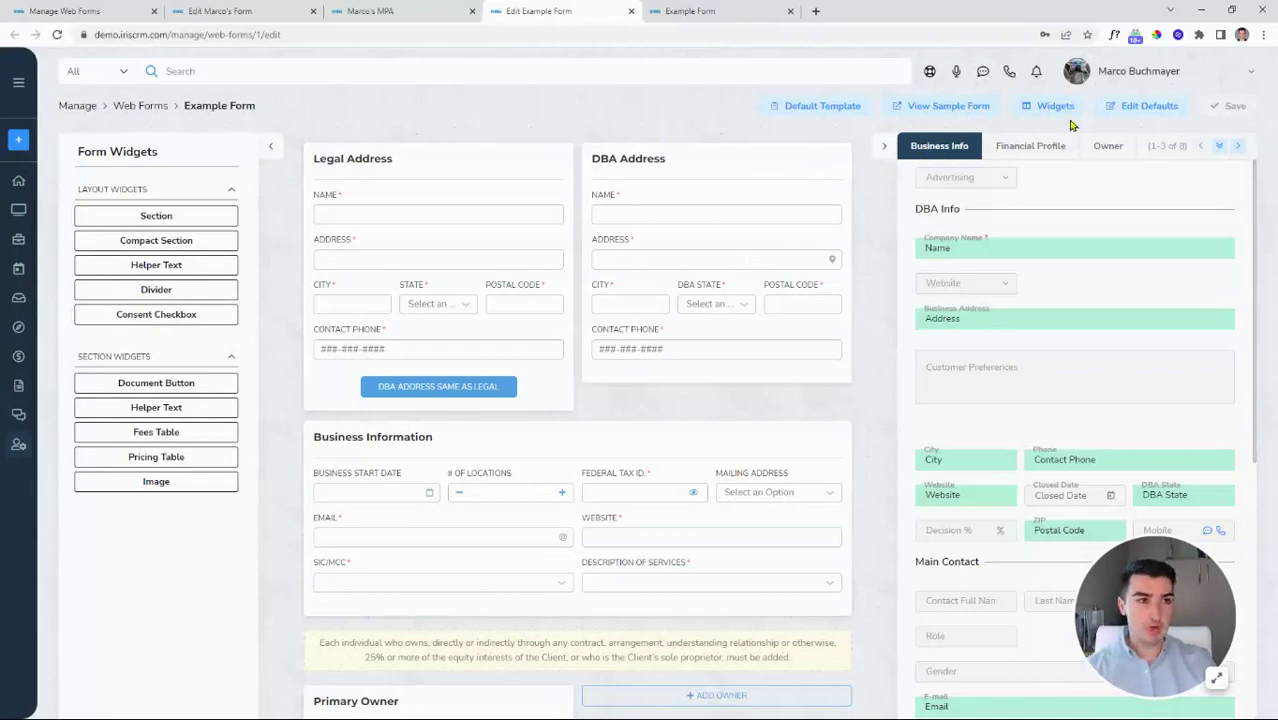
pyautogui.click(1128, 108)
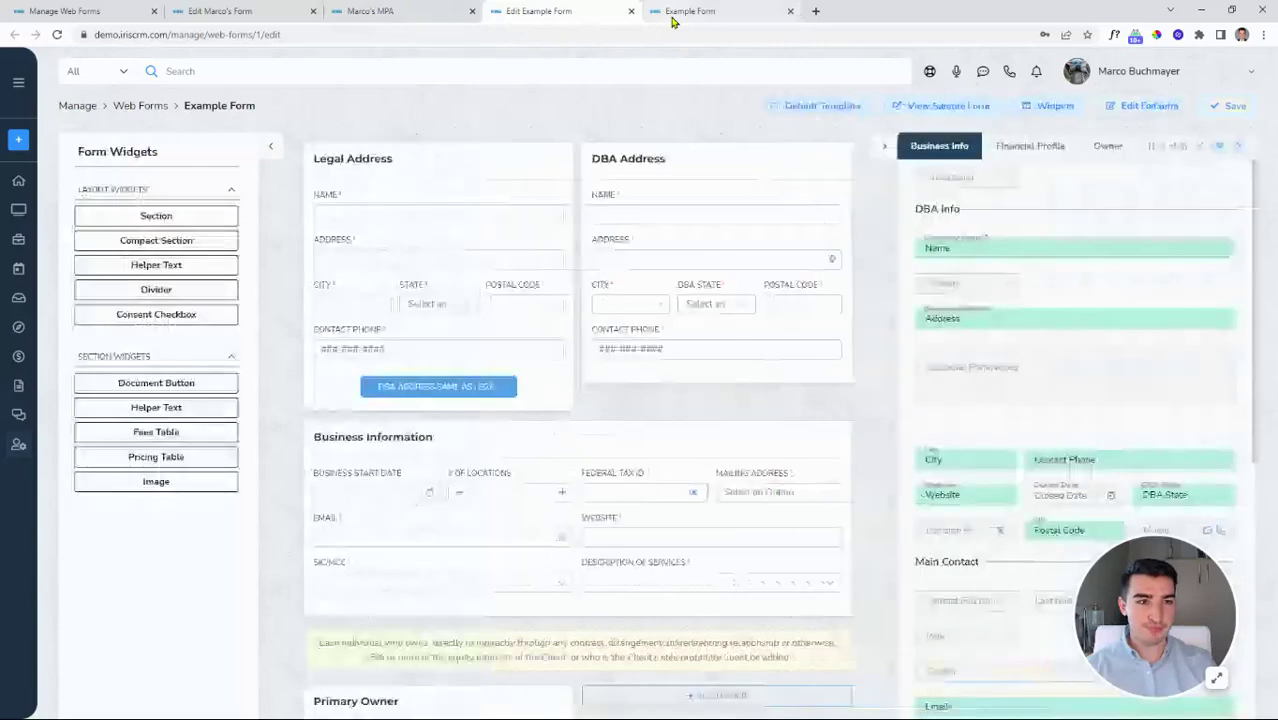
# Step: Add a third owner section to the published Example Form
pyautogui.click(703, 10)
pyautogui.scroll(-7, 713, 303)
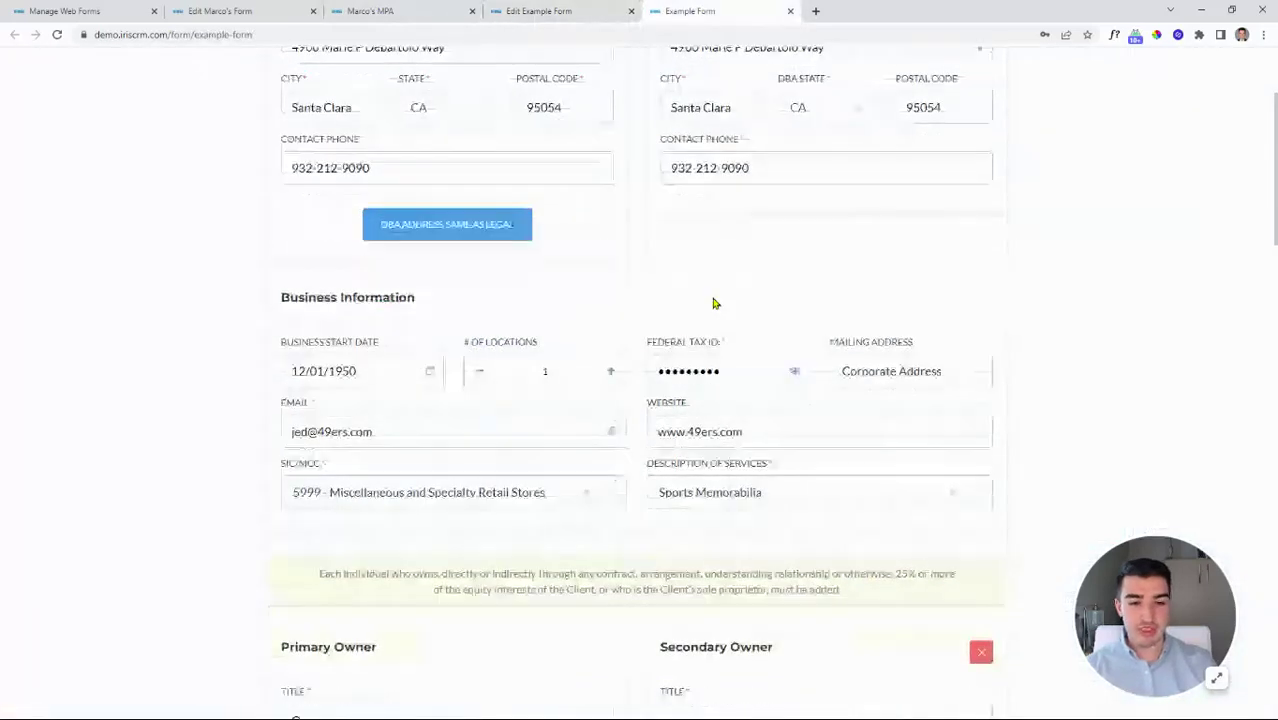
pyautogui.scroll(-3, 713, 303)
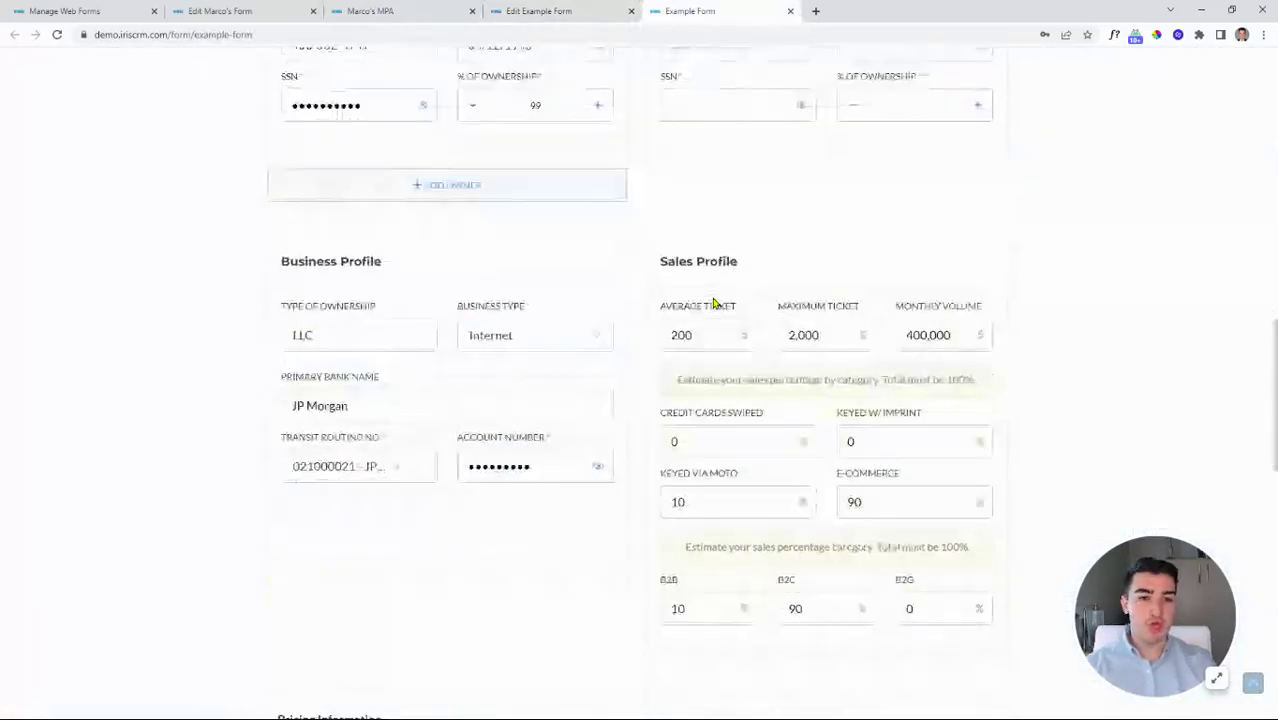
pyautogui.scroll(2, 713, 293)
pyautogui.scroll(2, 580, 279)
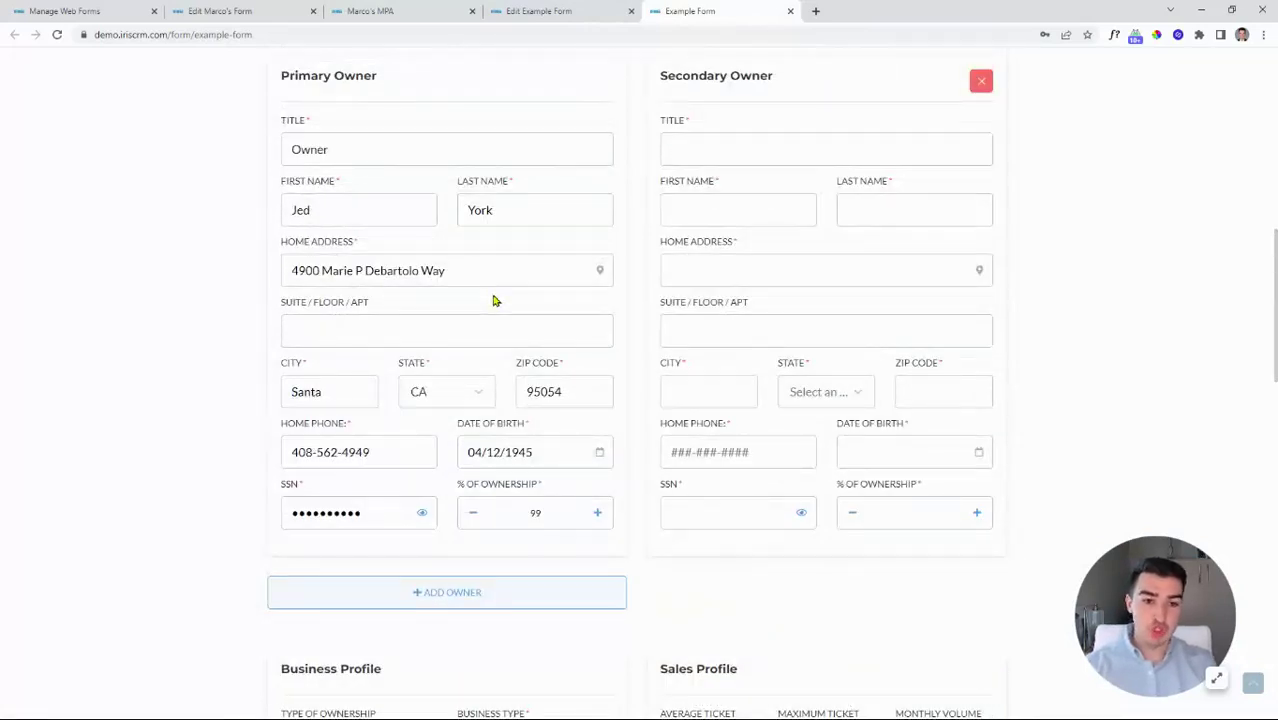
pyautogui.click(508, 598)
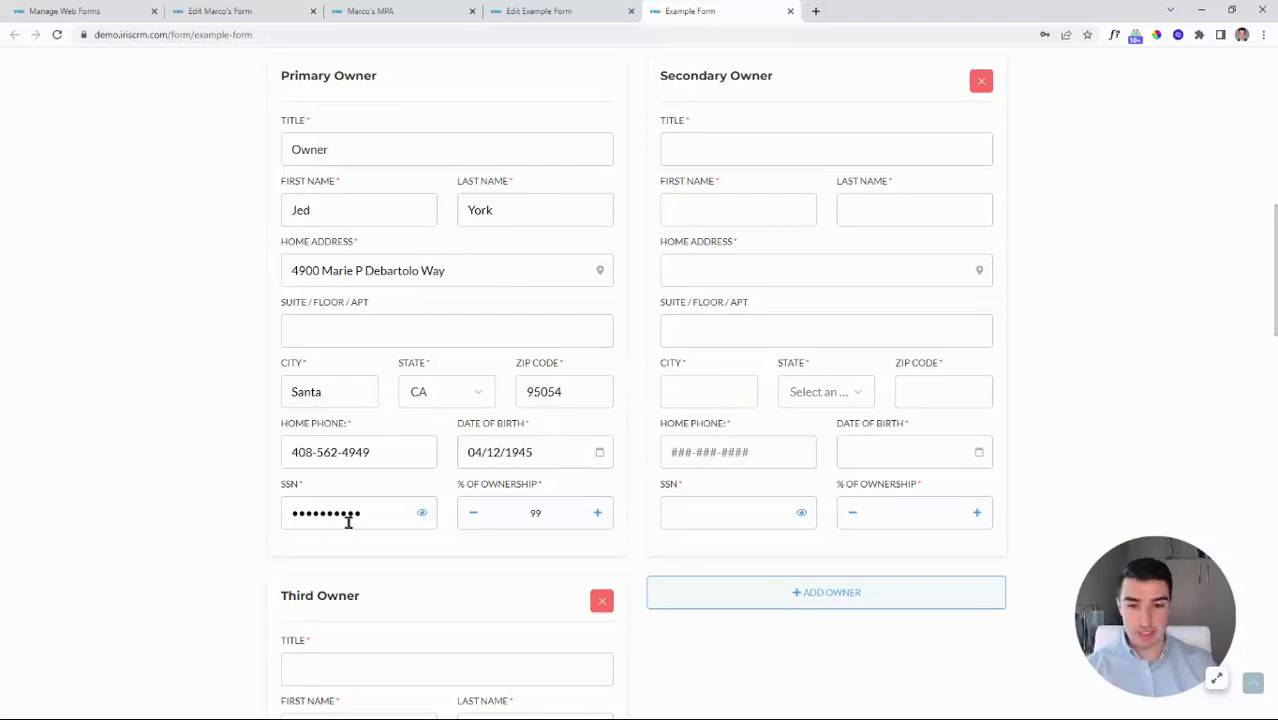
# Step: Agree to the Terms and Conditions at the end of the published Example Form and try to submit the form
pyautogui.scroll(-3, 644, 364)
pyautogui.scroll(-6, 662, 369)
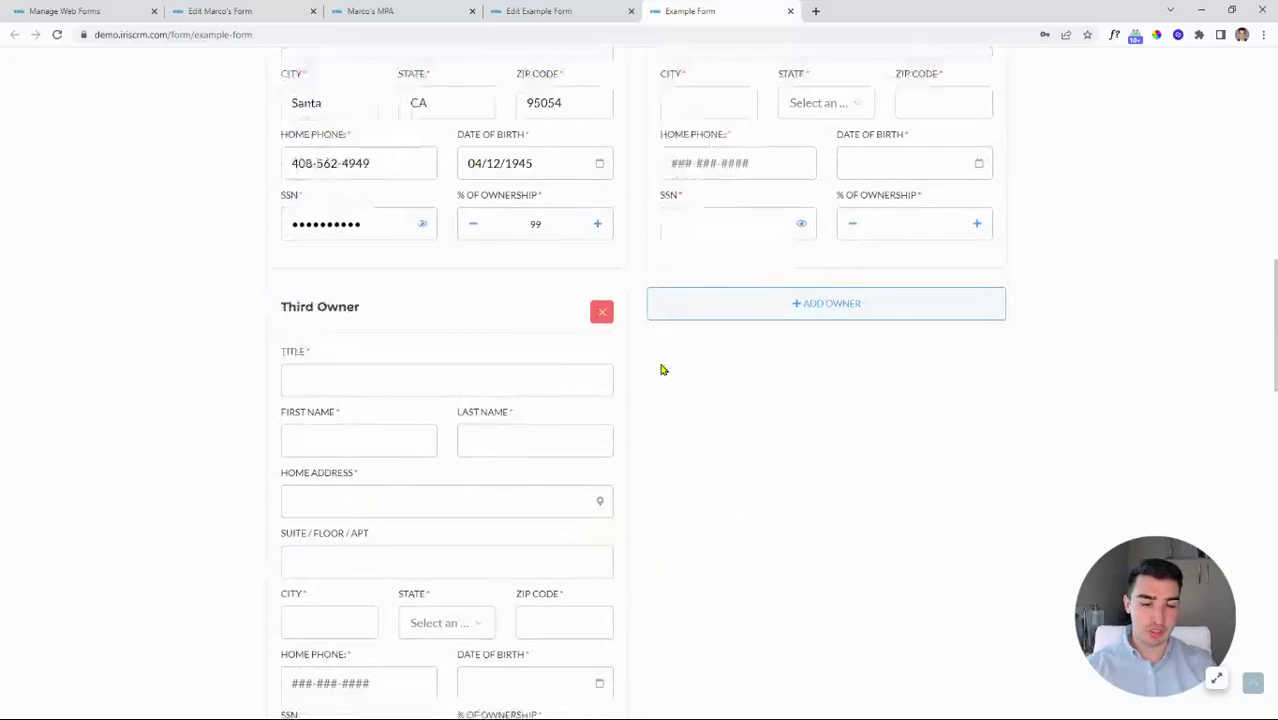
pyautogui.scroll(-2, 690, 380)
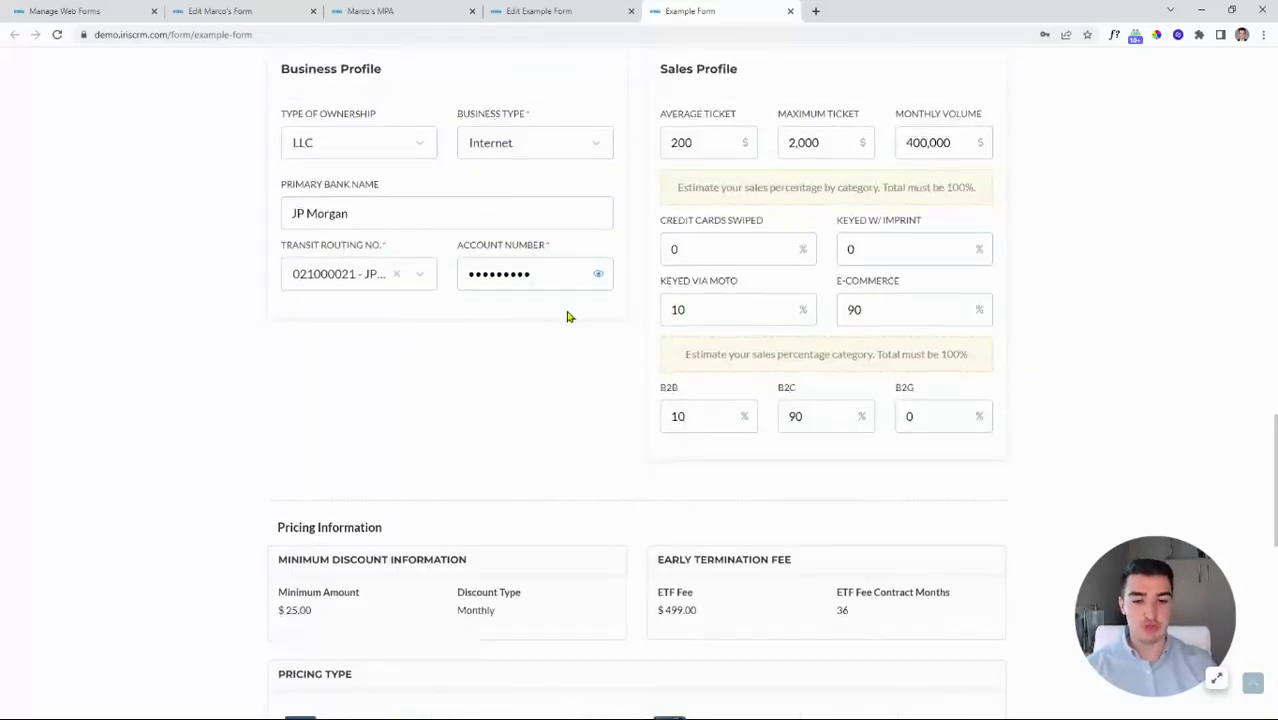
pyautogui.scroll(-6, 500, 315)
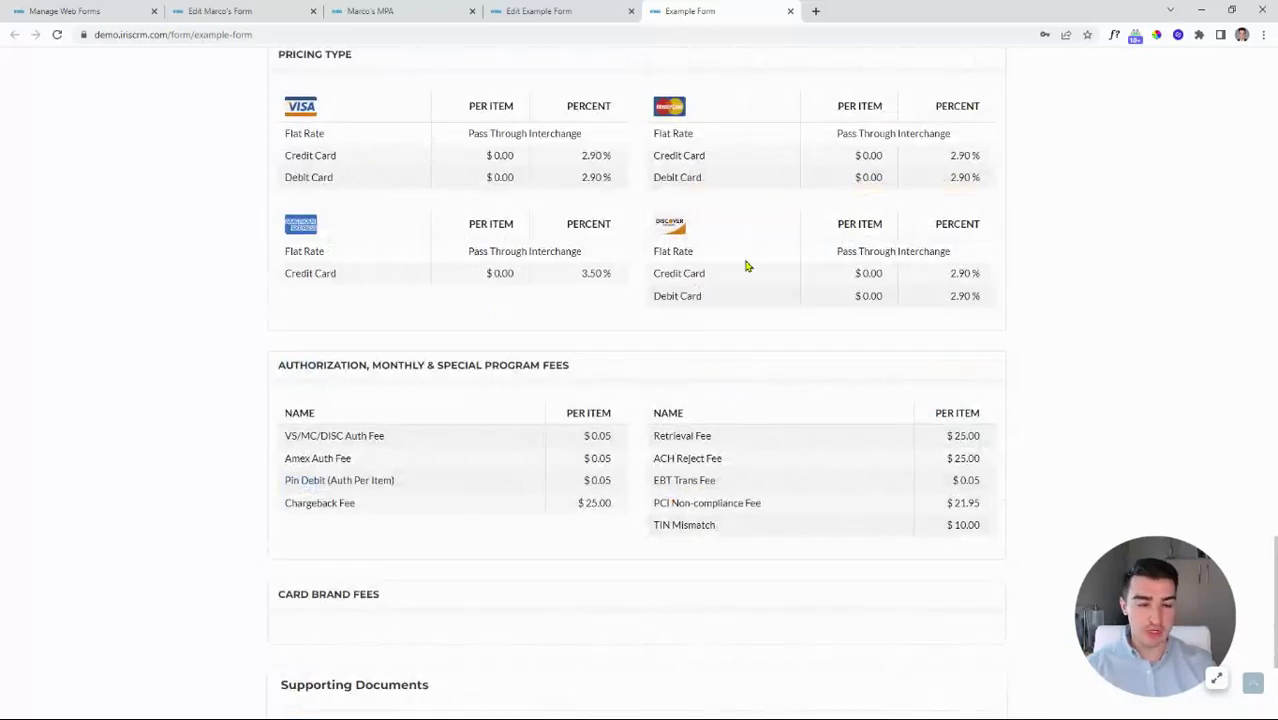
pyautogui.scroll(-3, 665, 375)
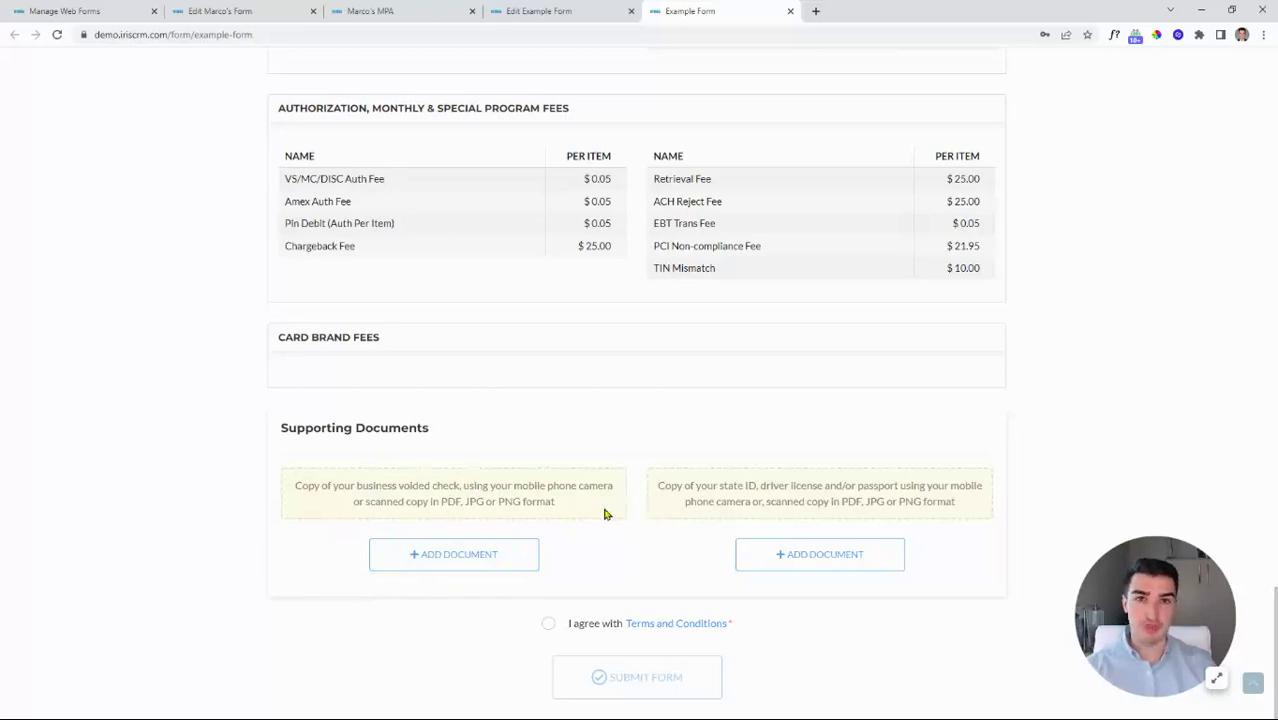
pyautogui.click(548, 624)
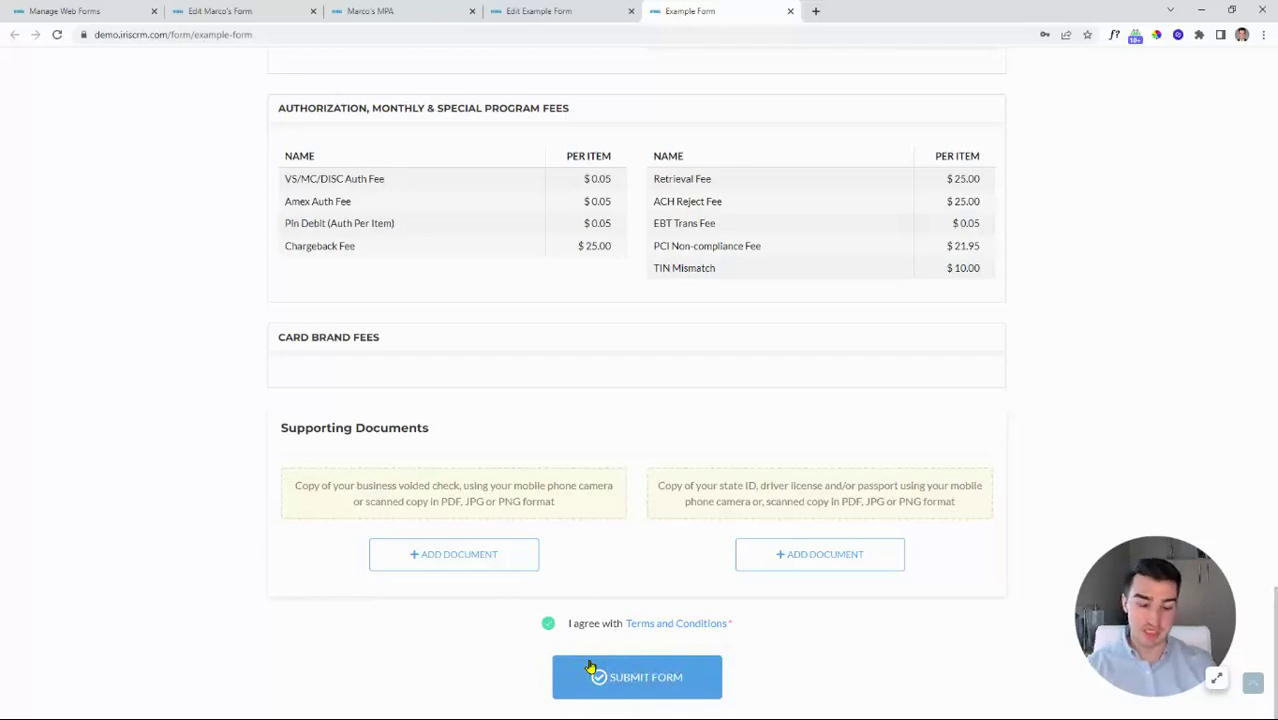
pyautogui.click(547, 624)
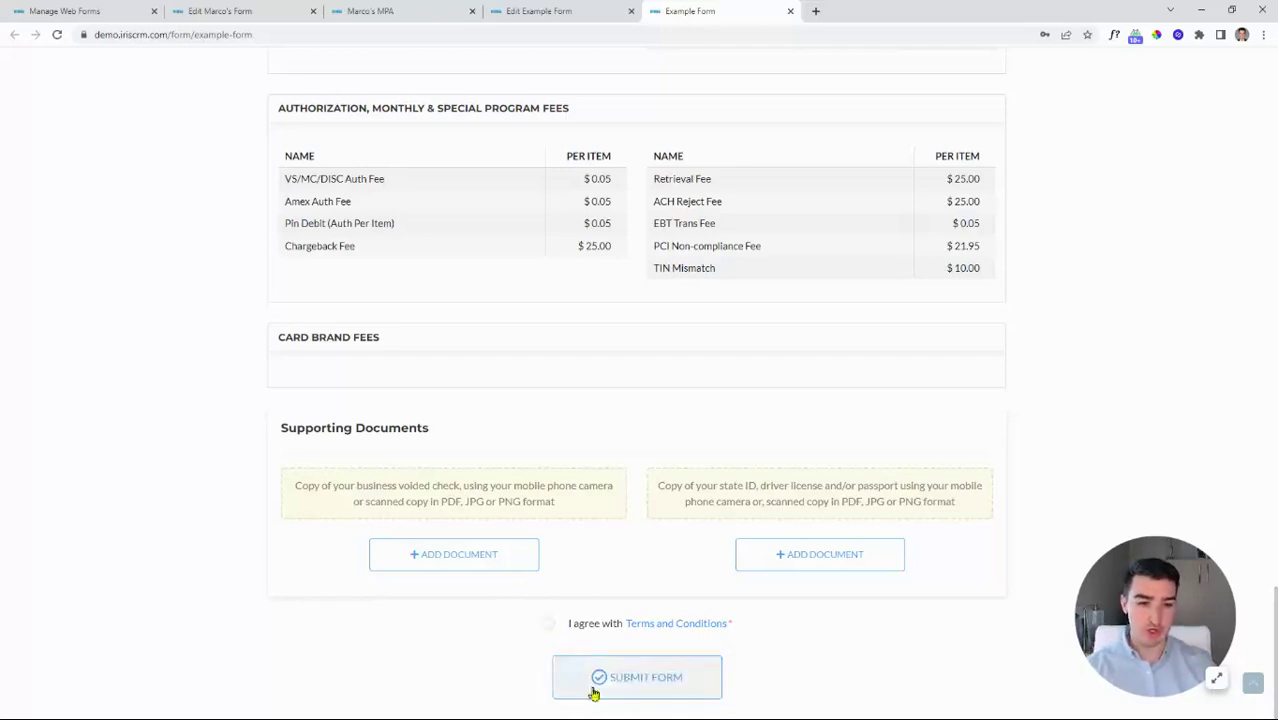
pyautogui.click(546, 626)
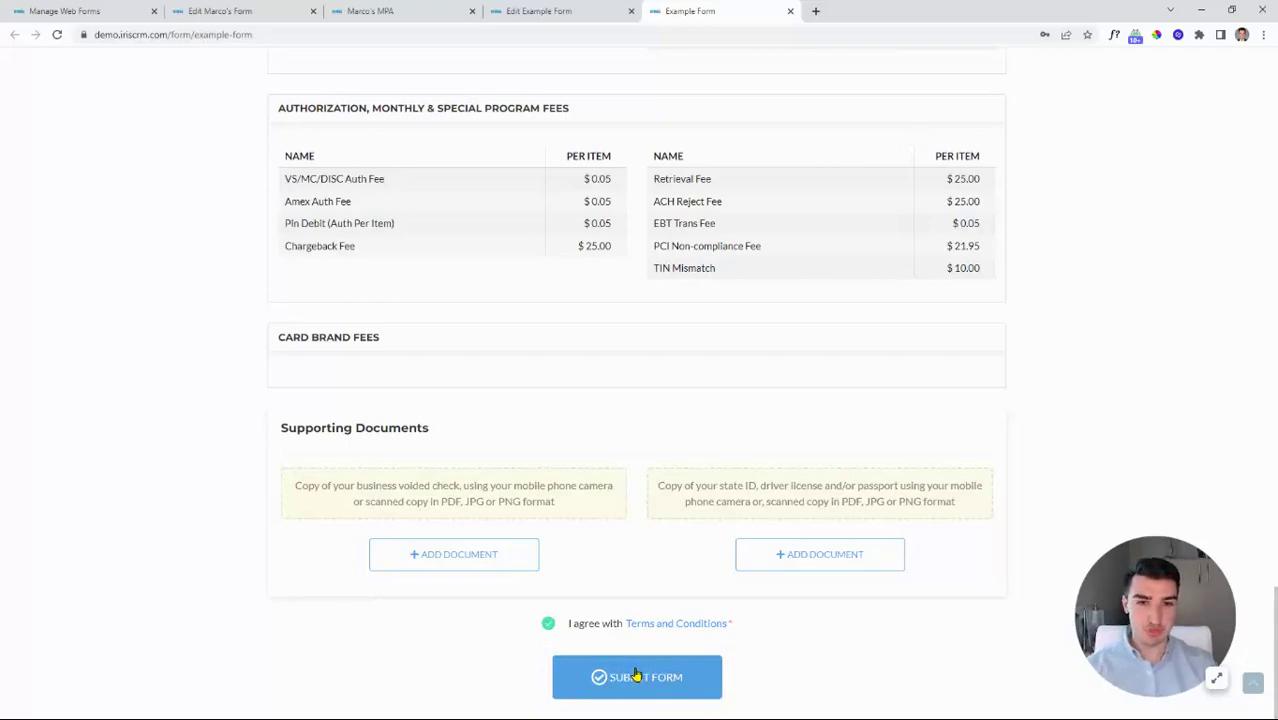
pyautogui.click(636, 676)
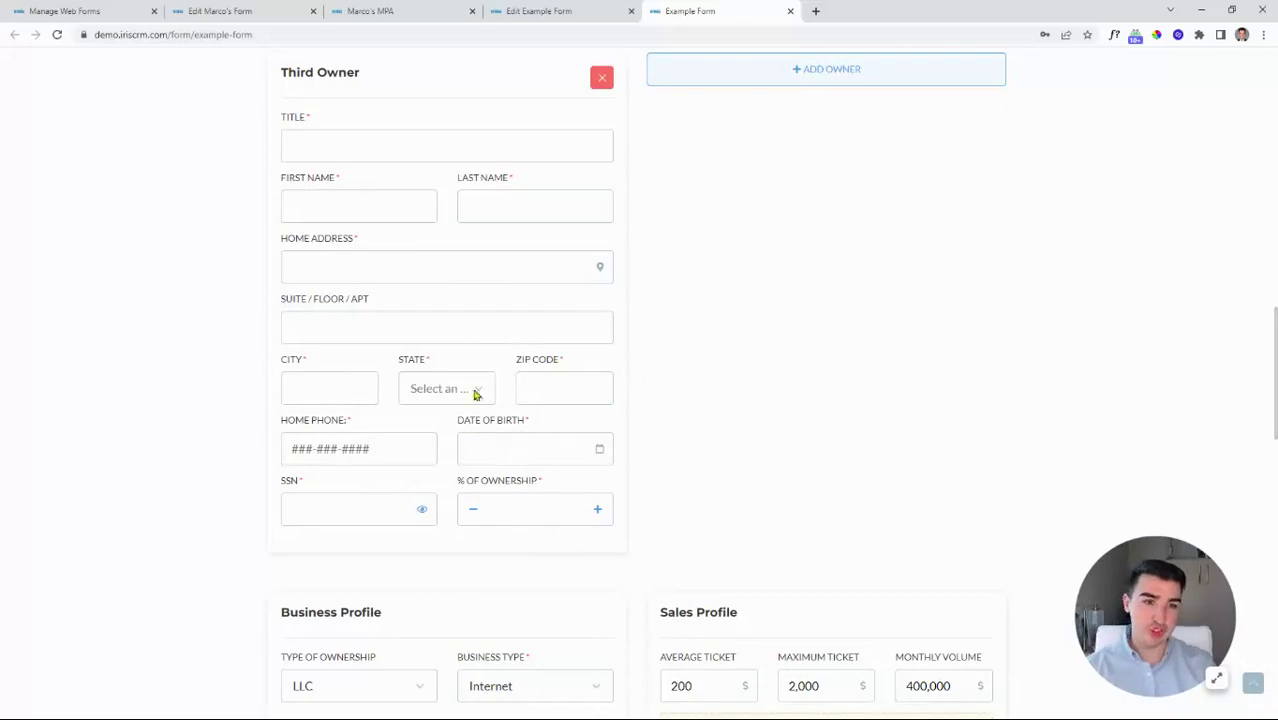
pyautogui.scroll(-10, 434, 340)
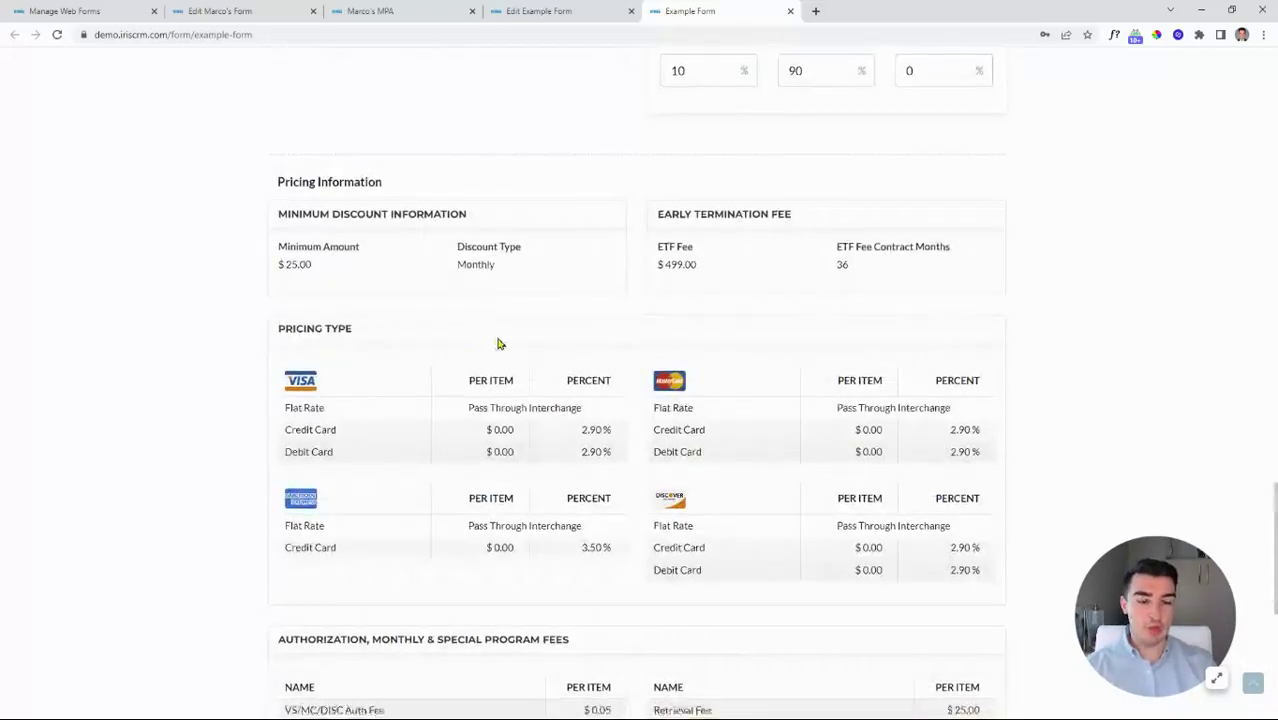
# Step: Check the end of the published Example Form, and view the POST token settings of the New App group's form from the web forms list
pyautogui.scroll(-5, 500, 344)
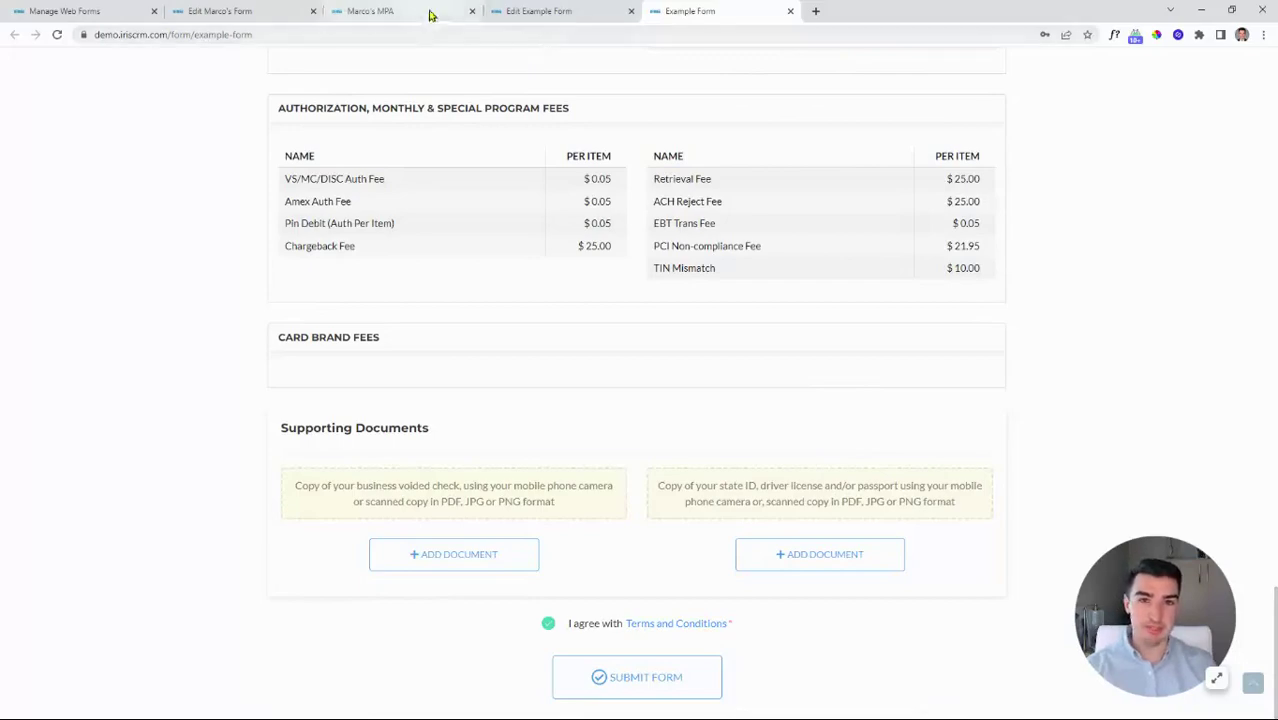
pyautogui.click(510, 11)
pyautogui.click(437, 11)
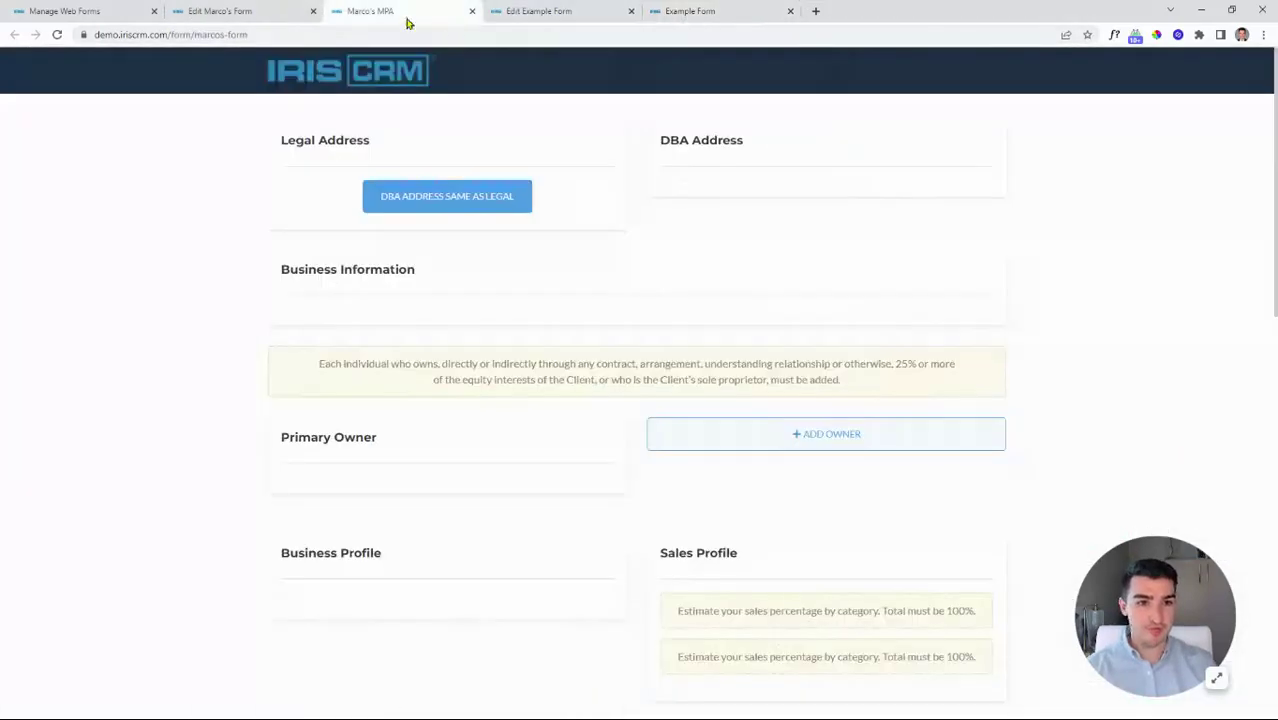
pyautogui.click(95, 11)
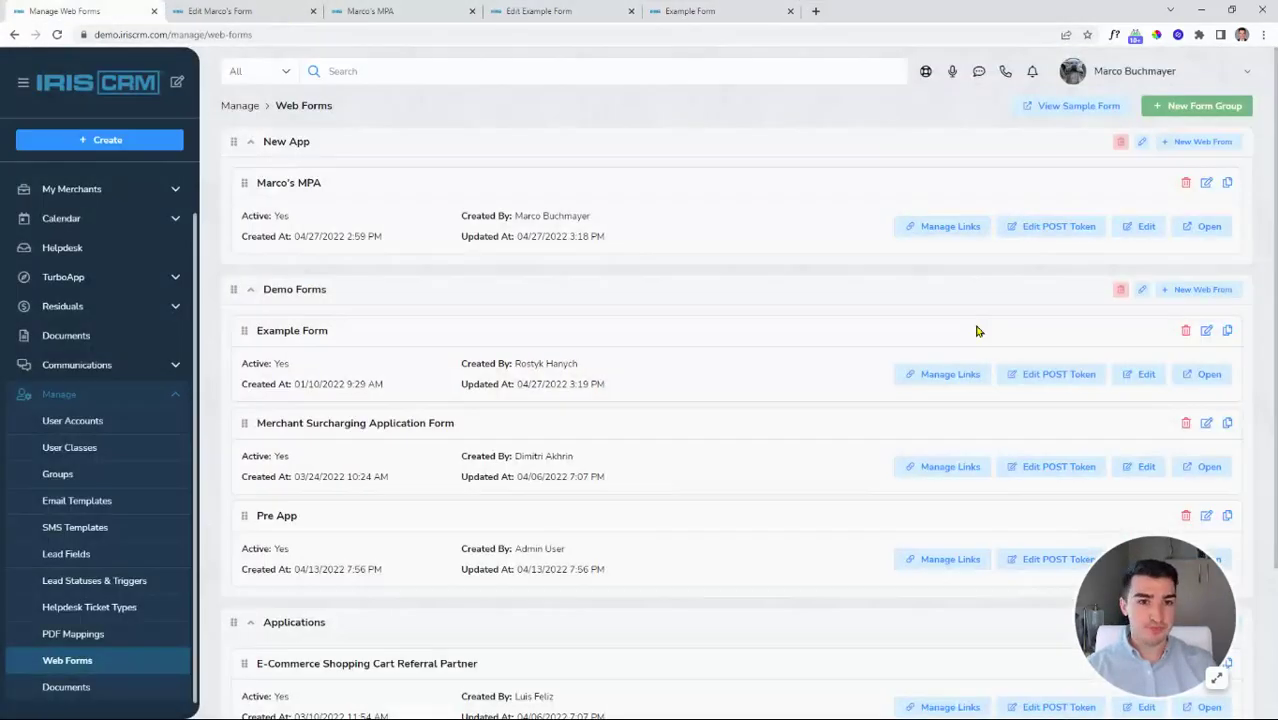
pyautogui.click(1022, 236)
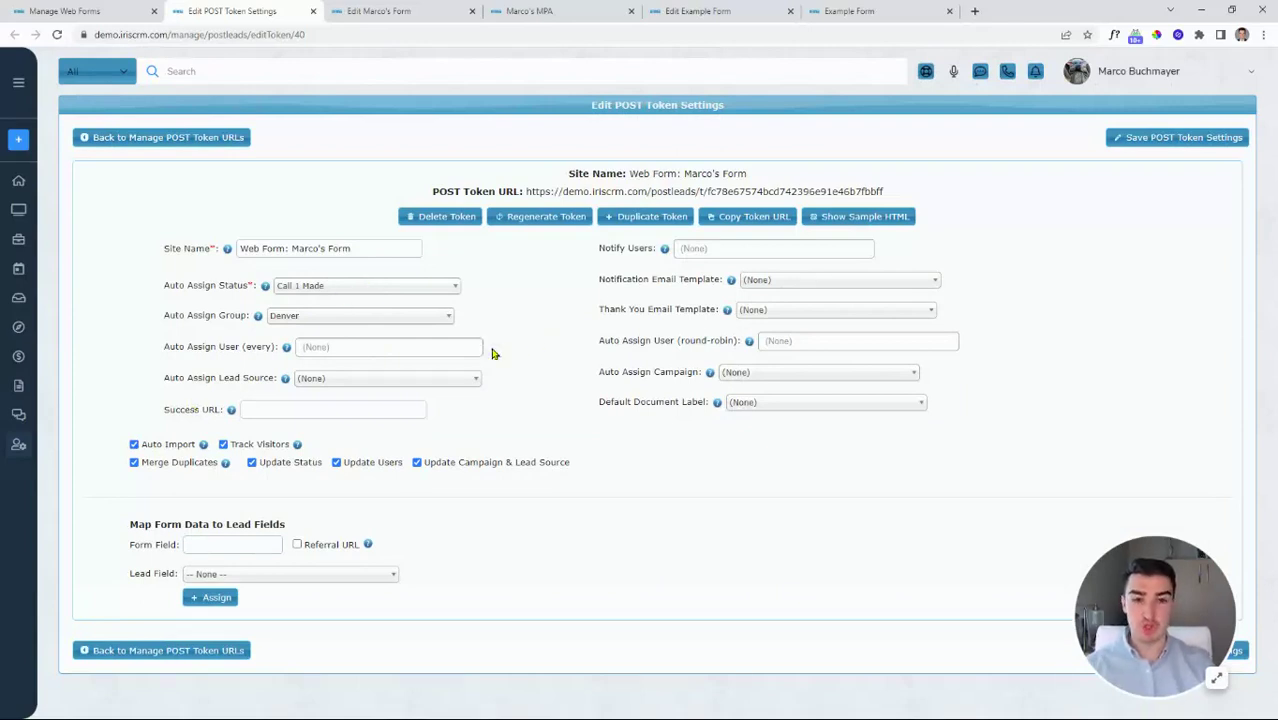
pyautogui.click(70, 11)
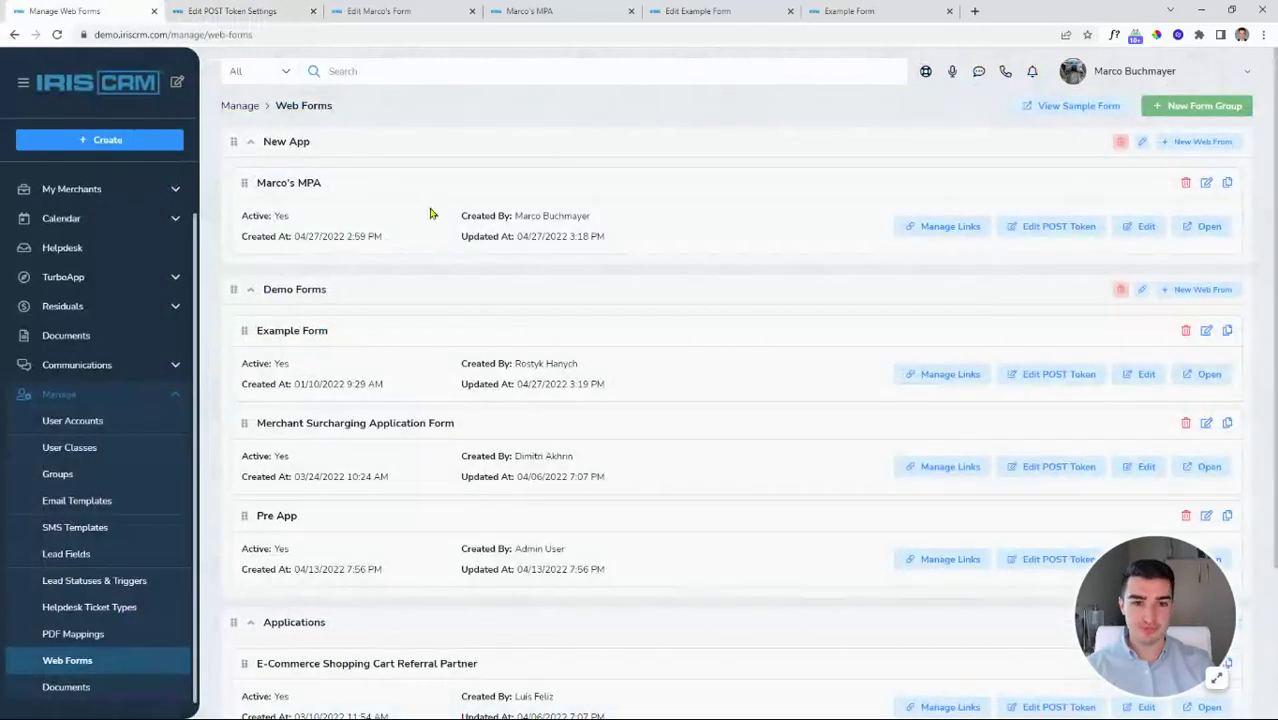
# Step: Fill in a new link named Unique Prospect with the public URL unique-prospect-form for the New App group's form, and discard it
pyautogui.click(948, 233)
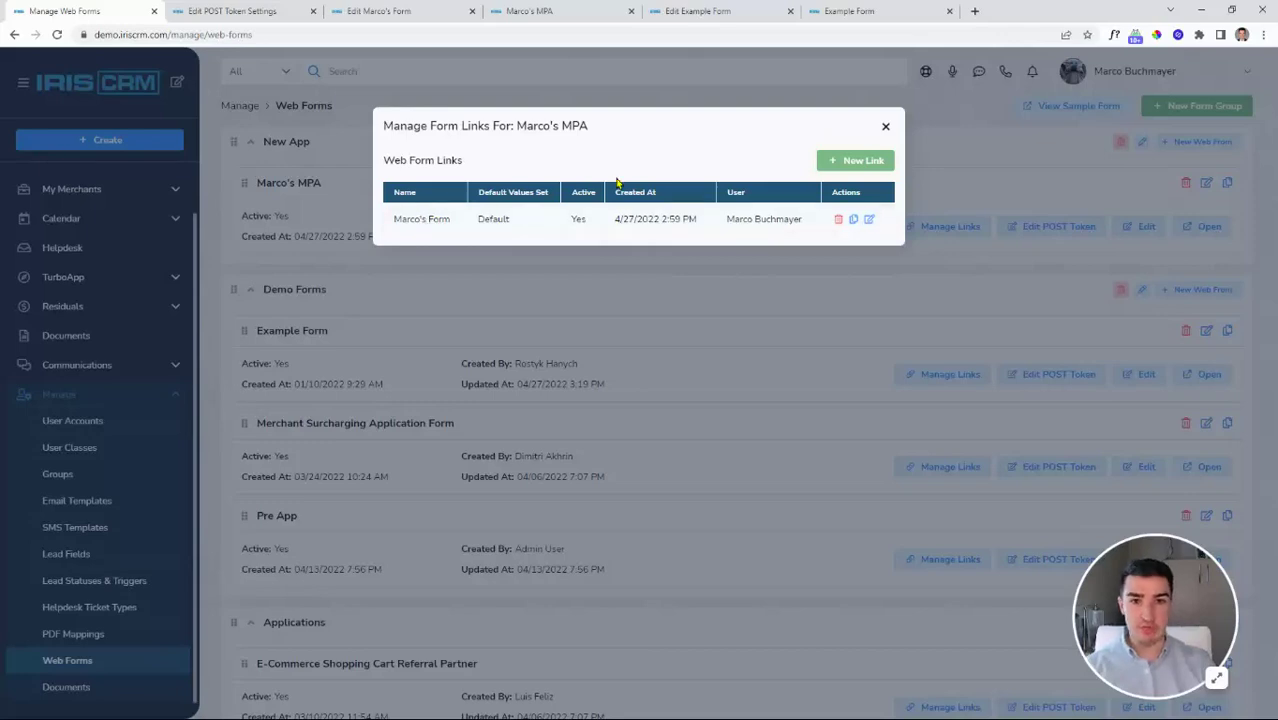
pyautogui.click(850, 162)
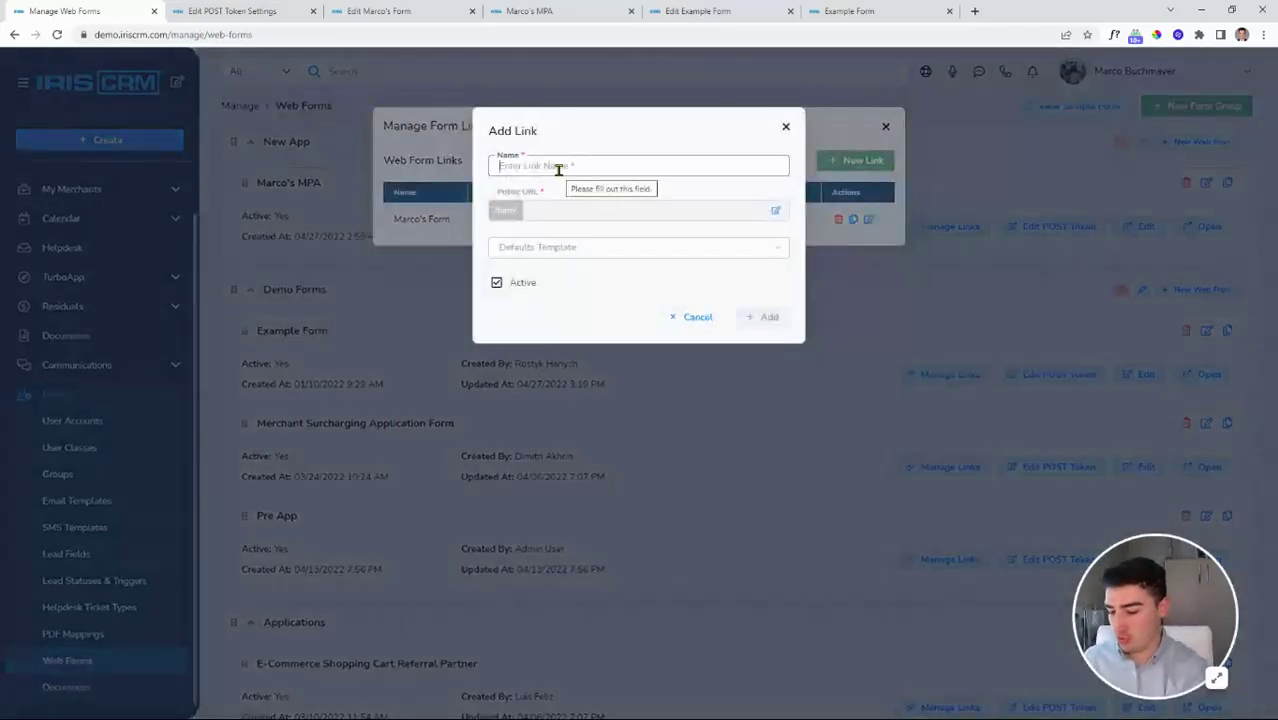
pyautogui.write('Unique')
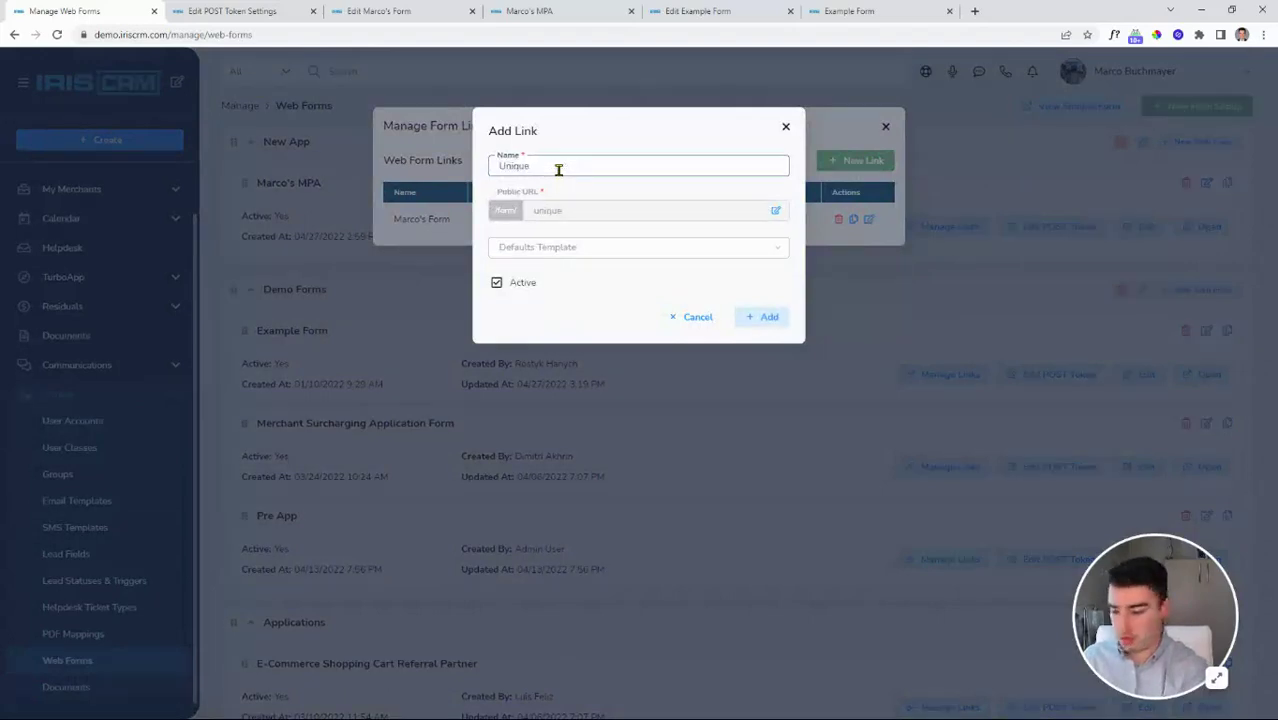
pyautogui.write(' Prospect')
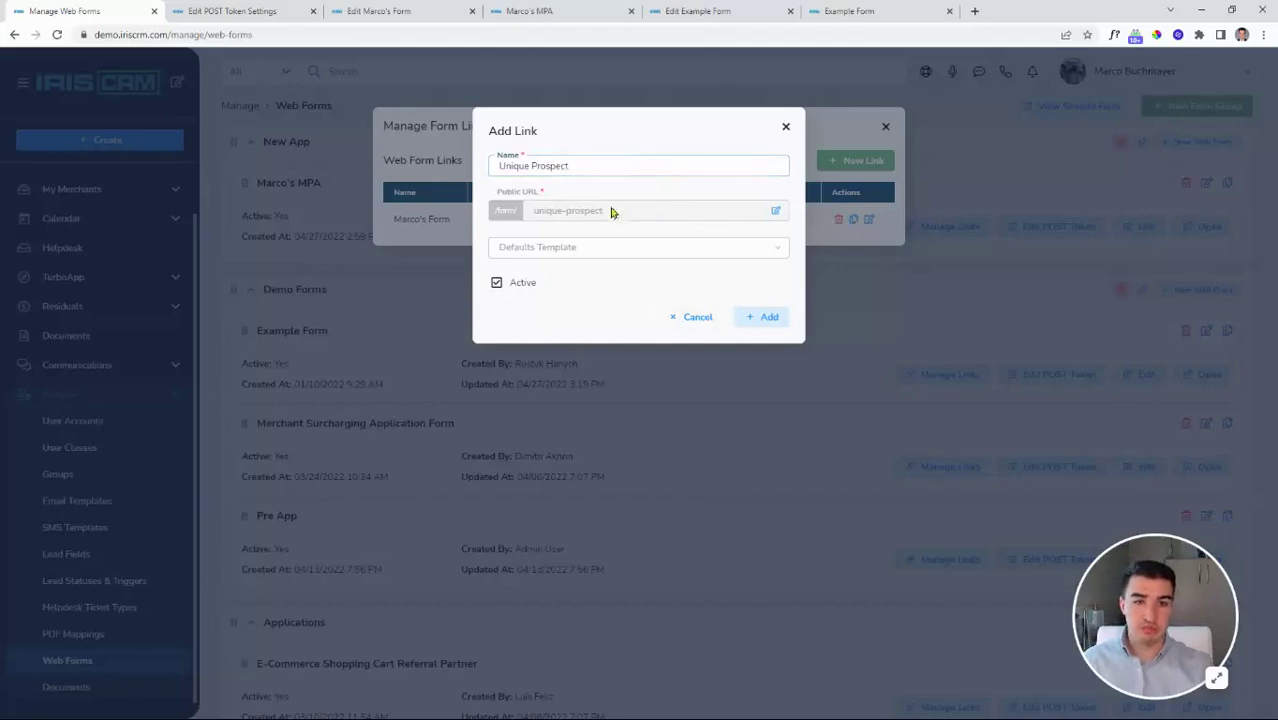
pyautogui.click(775, 210)
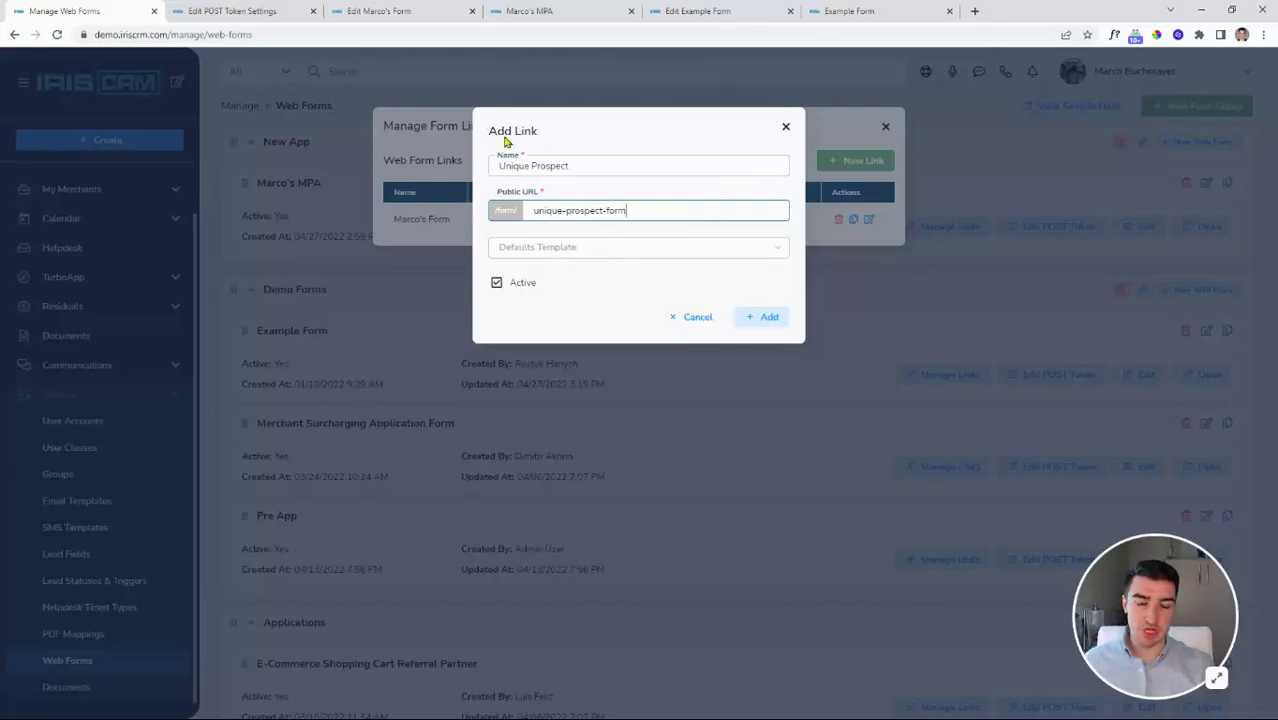
pyautogui.click(588, 248)
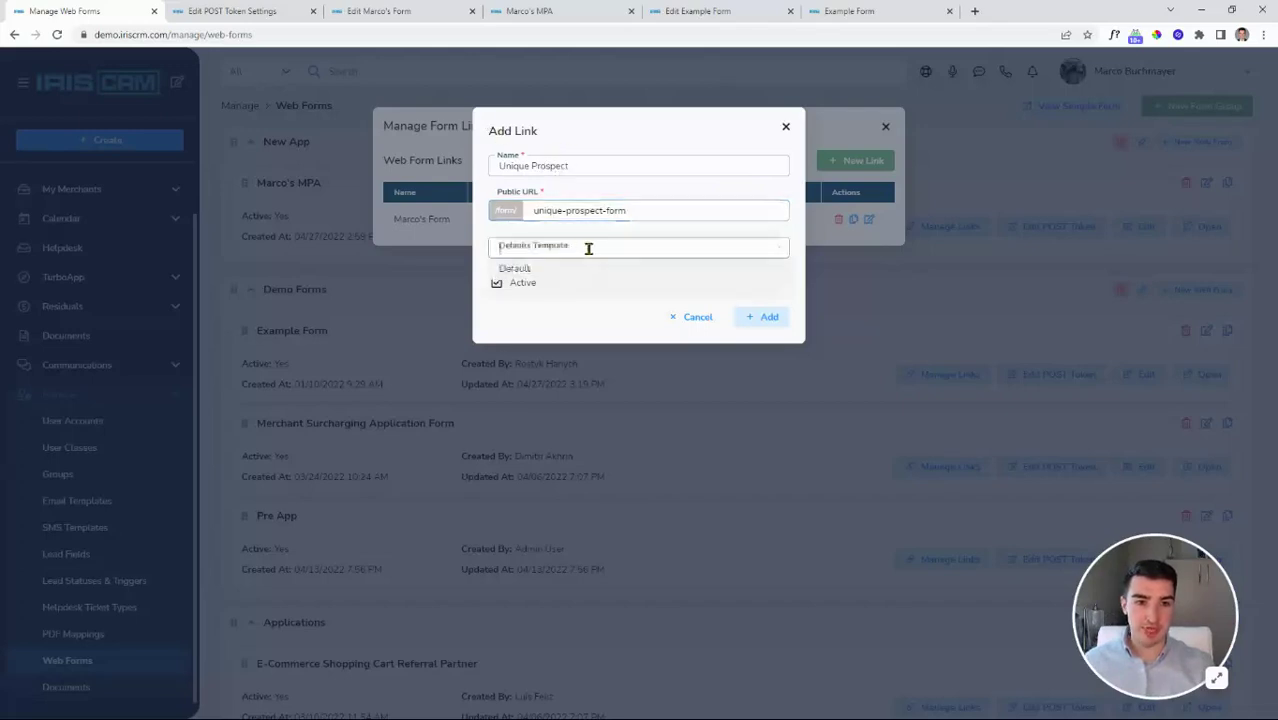
pyautogui.click(551, 311)
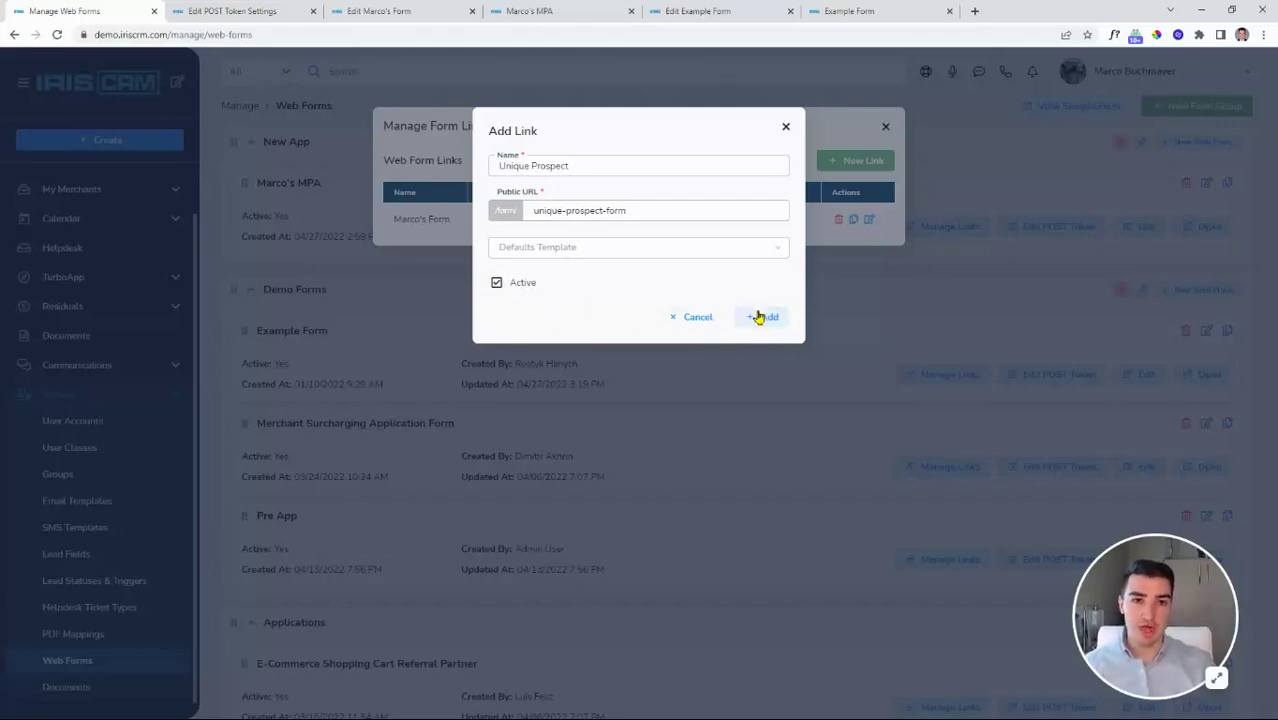
pyautogui.click(697, 318)
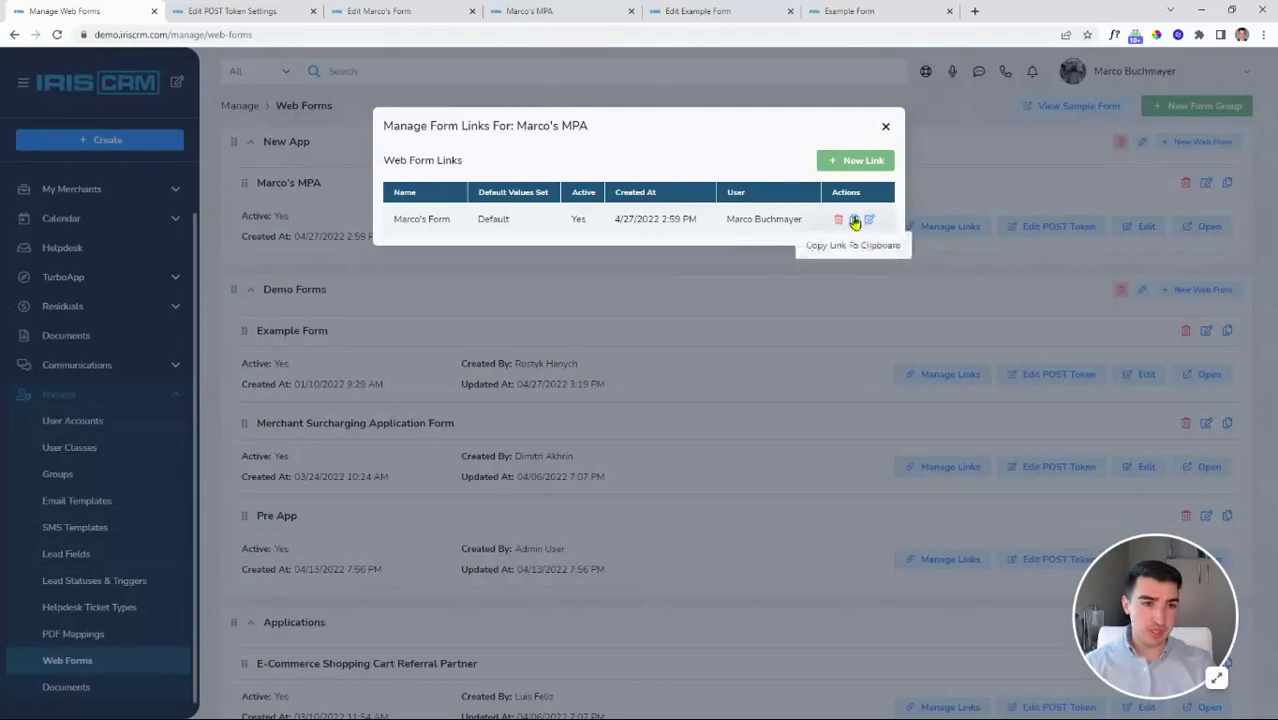
pyautogui.click(885, 126)
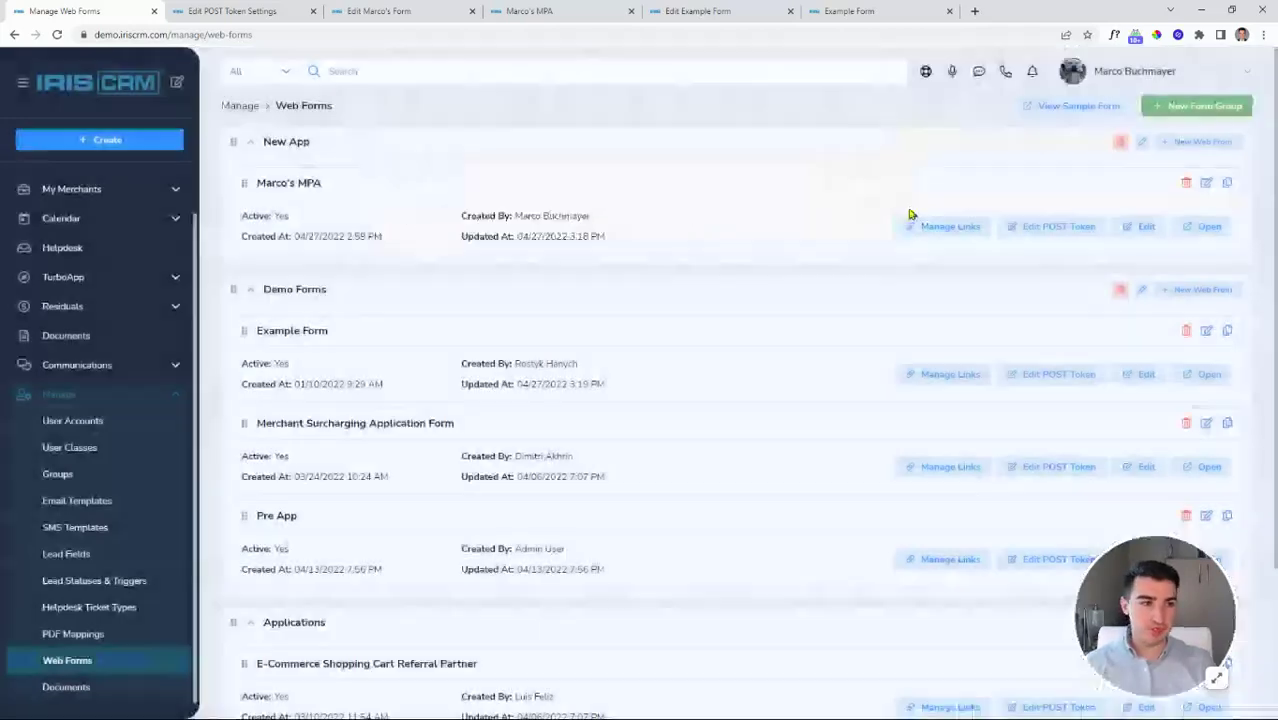
# Step: View the published page of the New App group's form and return to the web forms list
pyautogui.click(1200, 230)
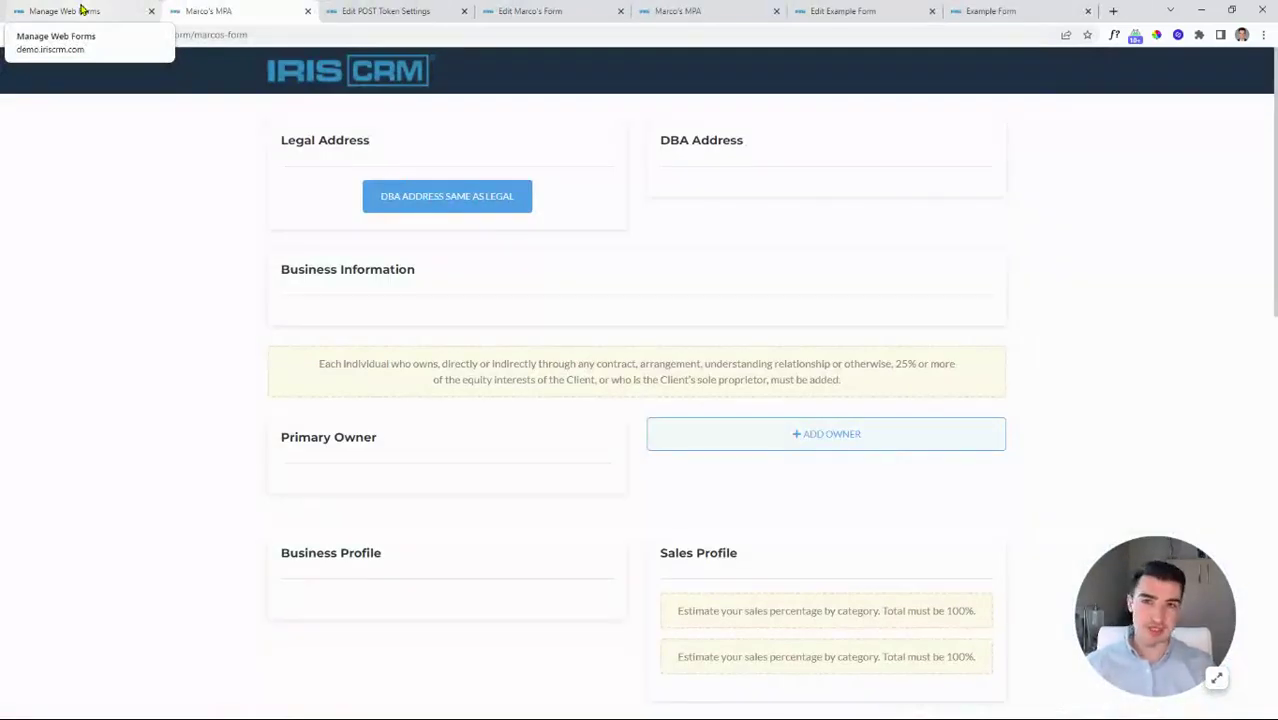
pyautogui.click(82, 10)
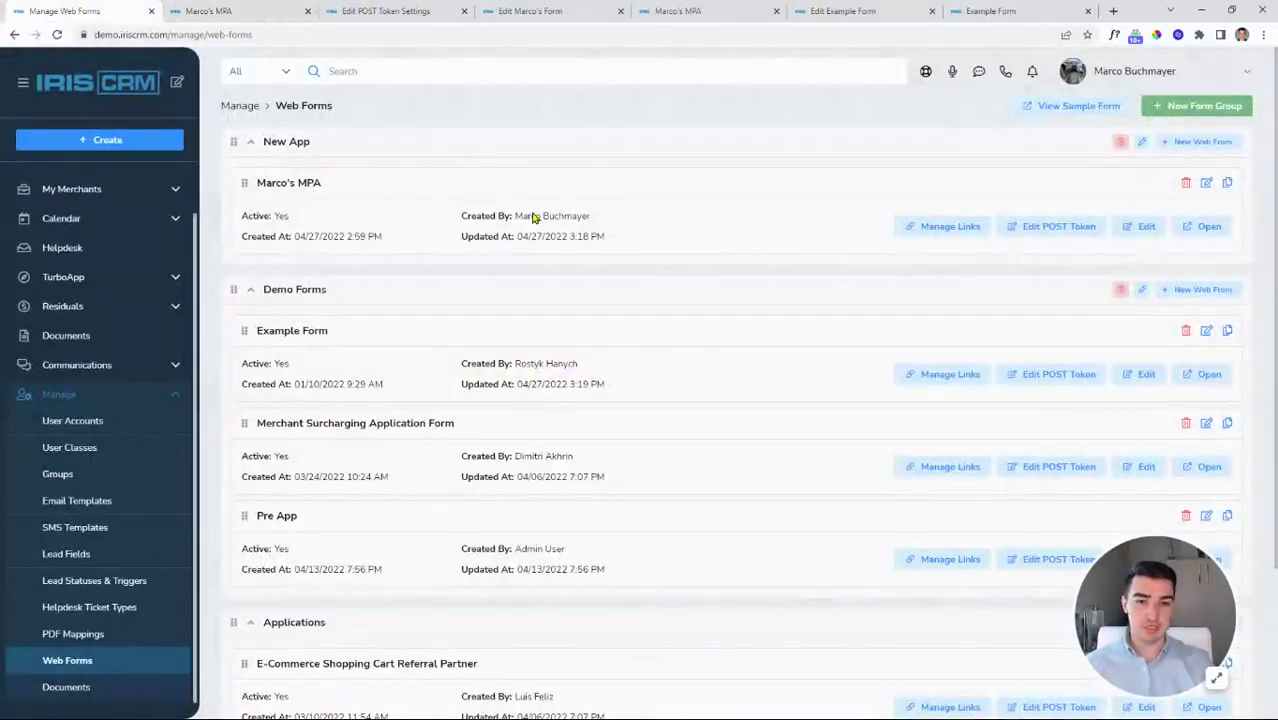